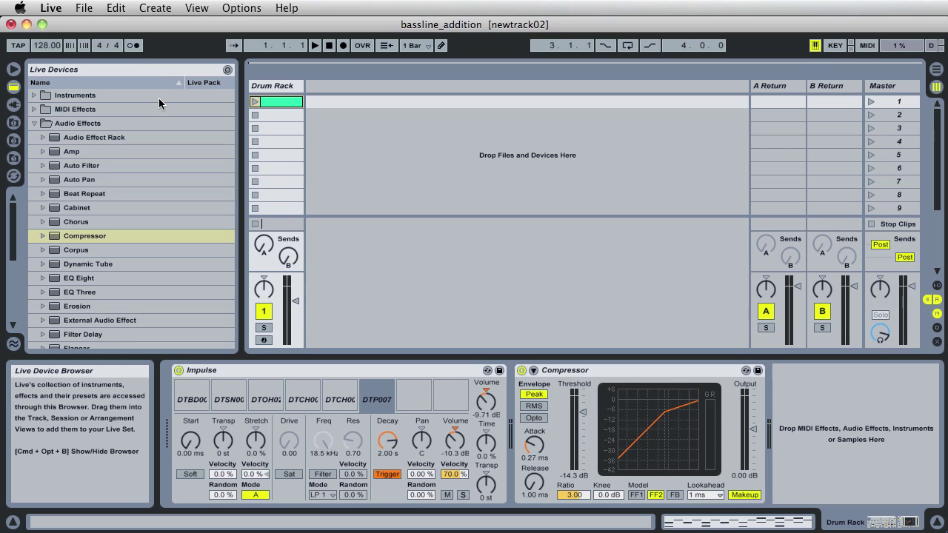
Play the Drum Rack clip to listen to the beat, and stop playback.
left_click(254, 102)
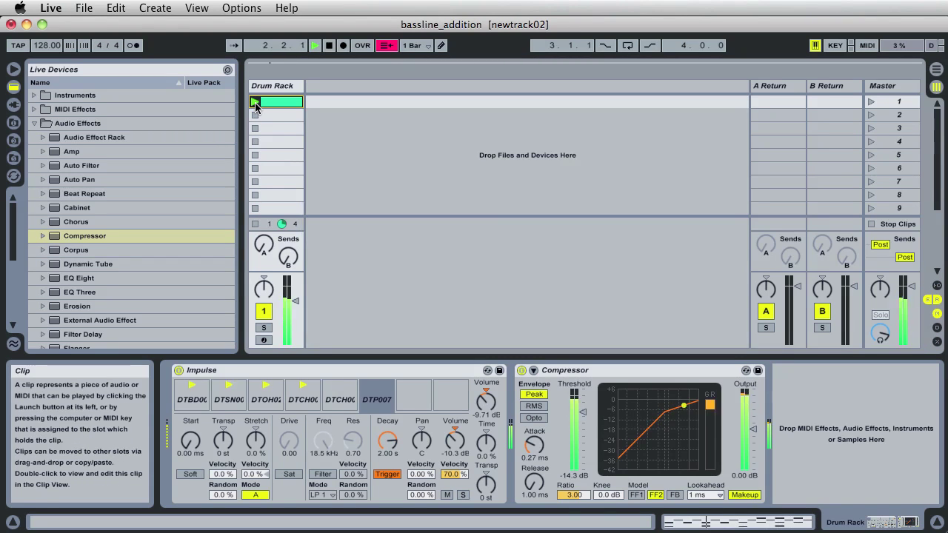
key("space")
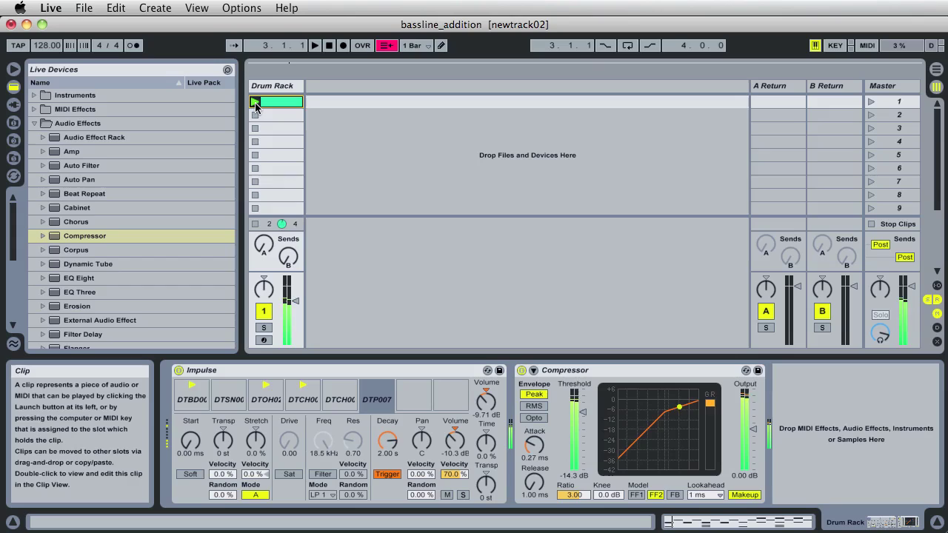
left_click(328, 45)
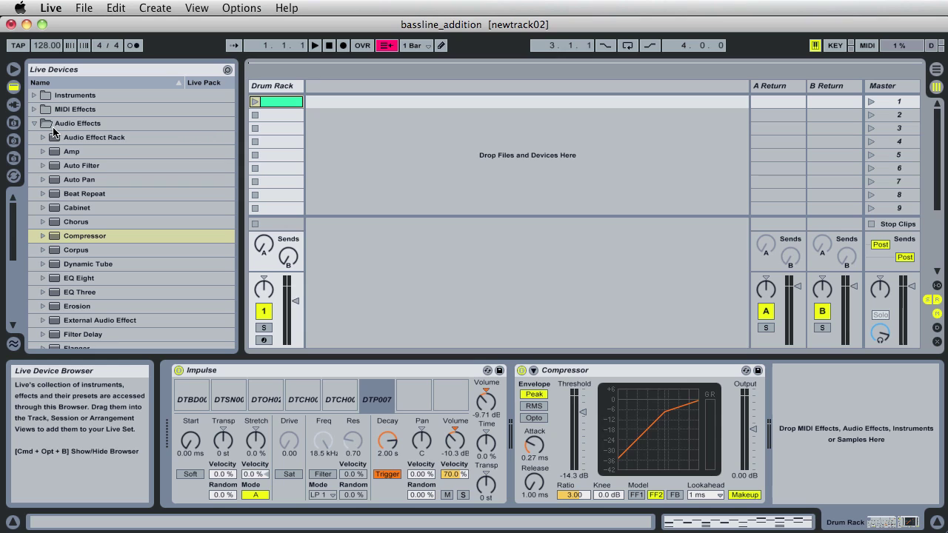
Show the plug-in devices in the browser and review the plug-in source settings in the File Folder preferences.
left_click(13, 104)
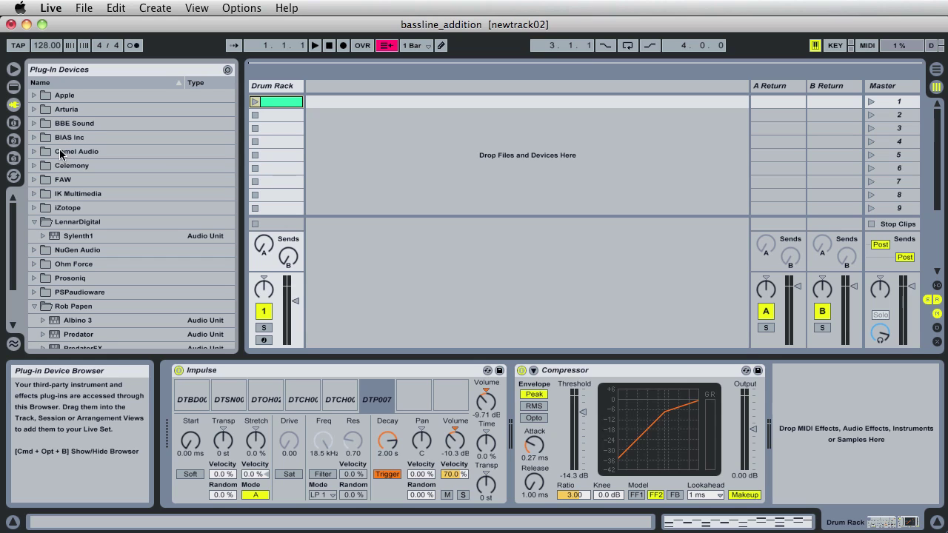
left_click(48, 8)
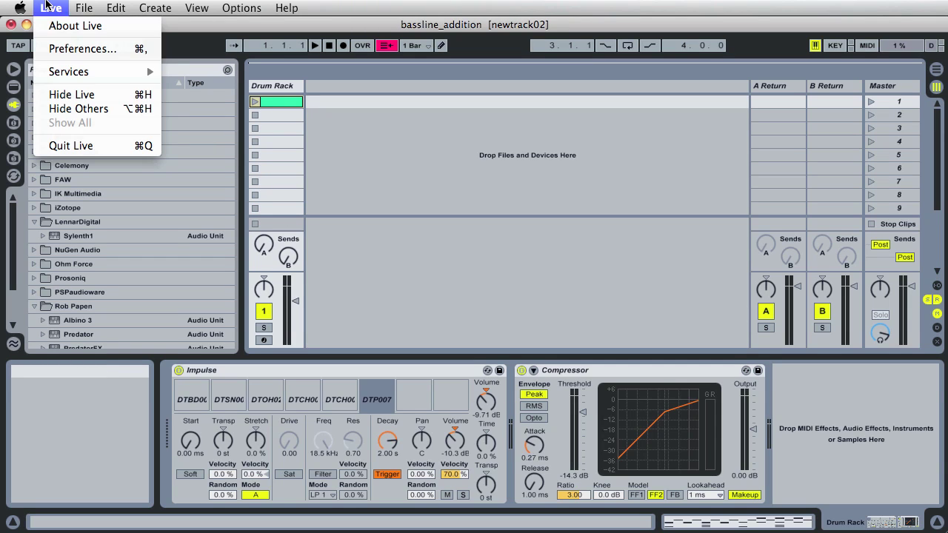
left_click(48, 49)
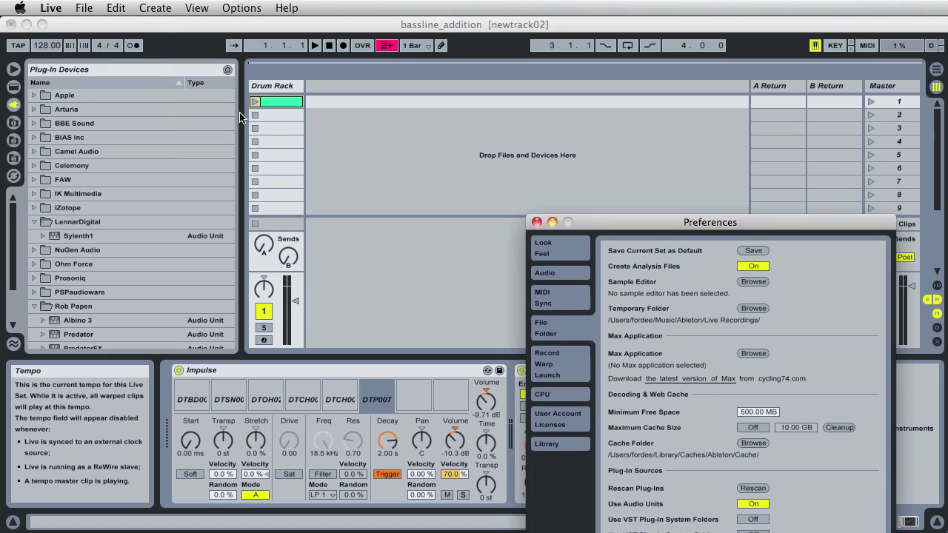
left_click_drag(604, 222, 361, 84)
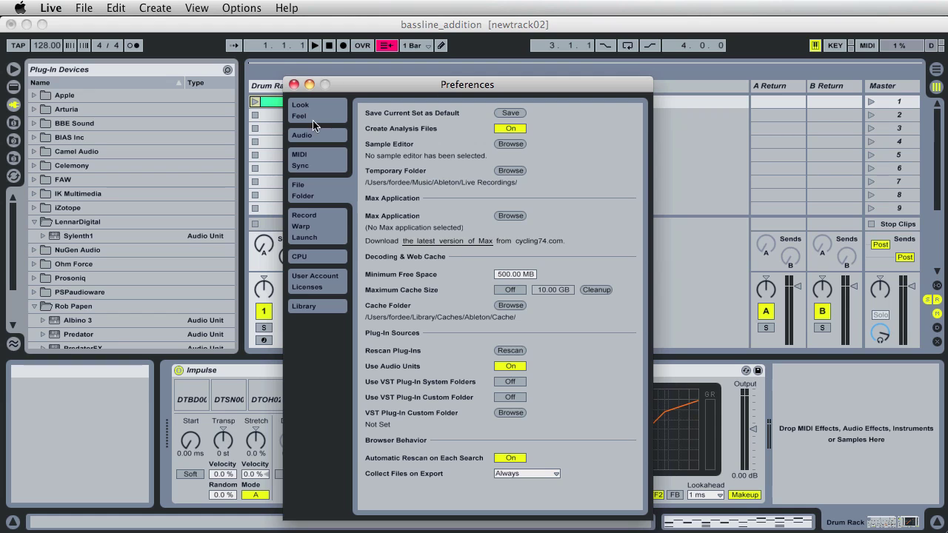
left_click(293, 86)
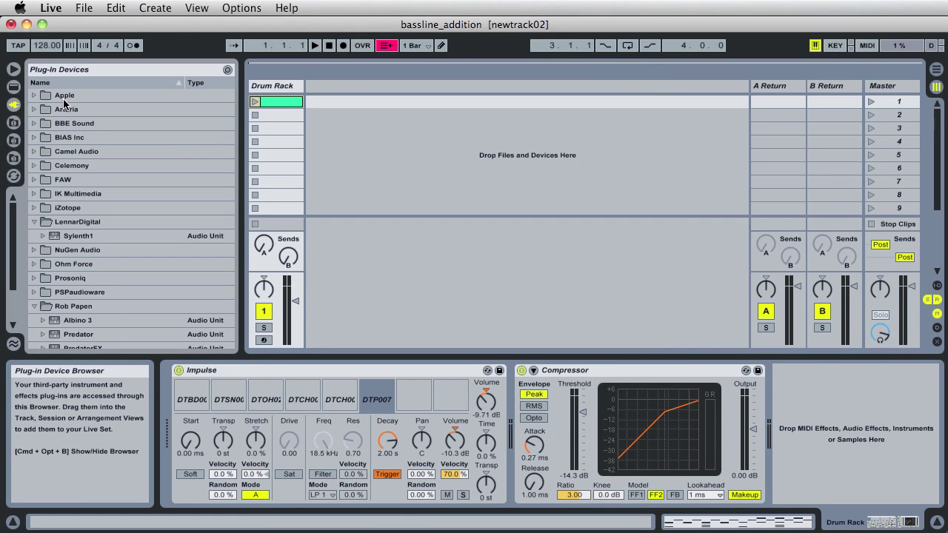
Load the LennarDigital Sylenth1 instrument onto a new track beside the Drum Rack and reposition its plug-in window.
left_click(54, 240)
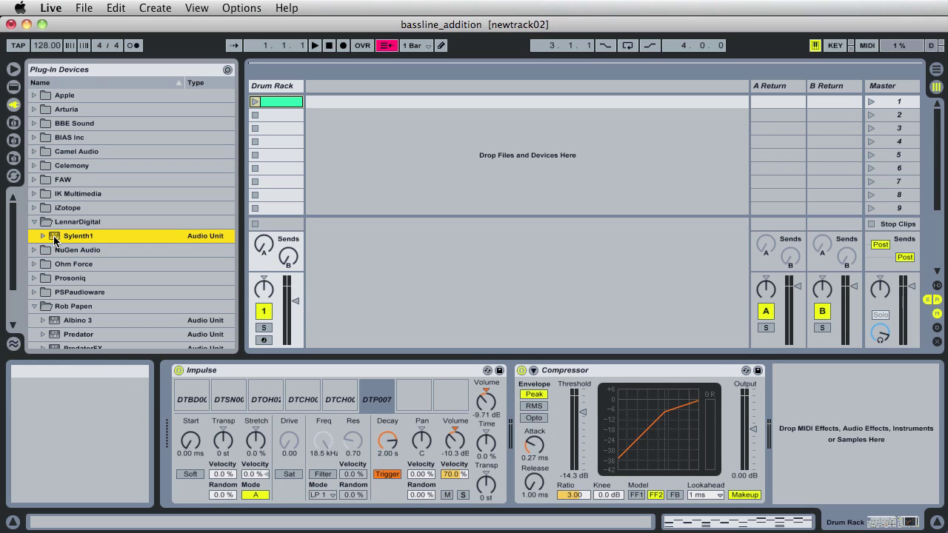
left_click_drag(54, 240, 334, 122)
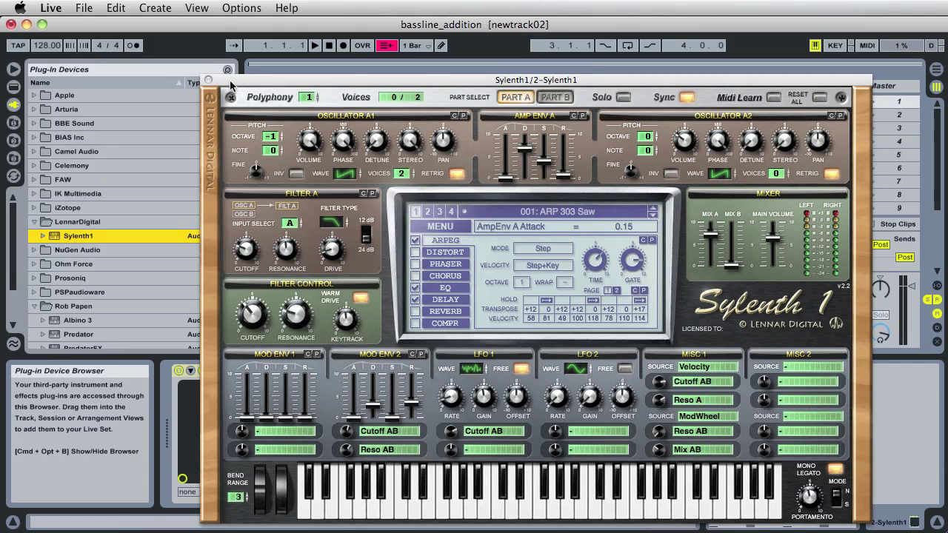
left_click_drag(229, 80, 194, 62)
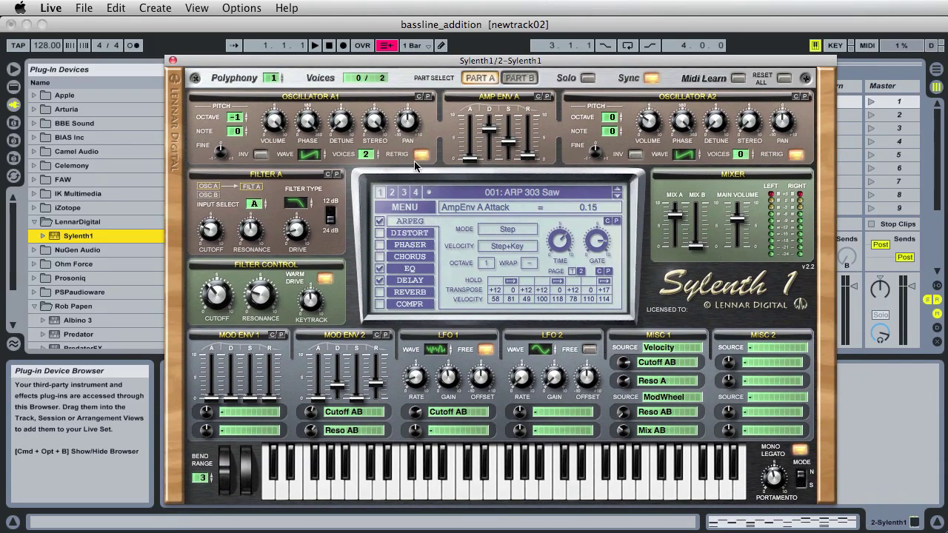
Load the preset 090: BS Moog Bass in Sylenth1.
left_click(516, 194)
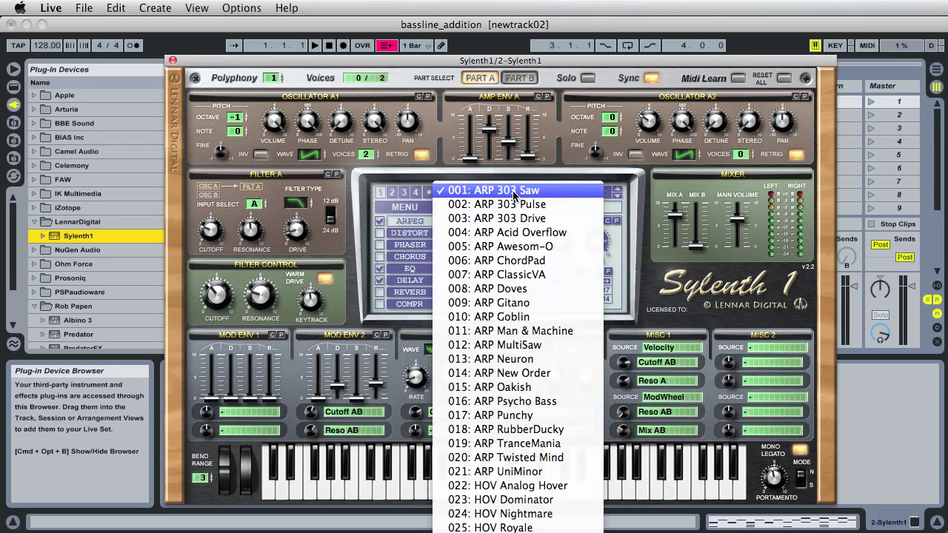
scroll(515, 234, "down", 10)
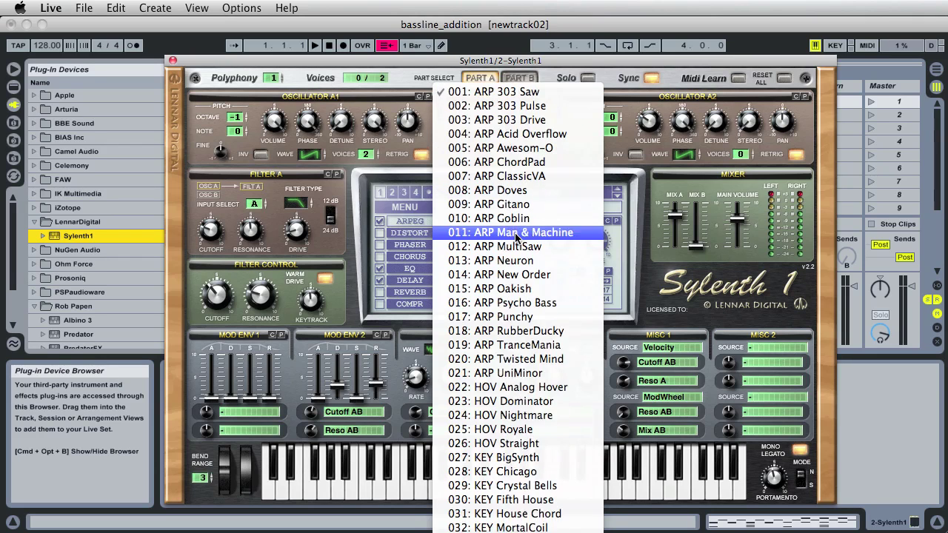
scroll(515, 235, "down", 12)
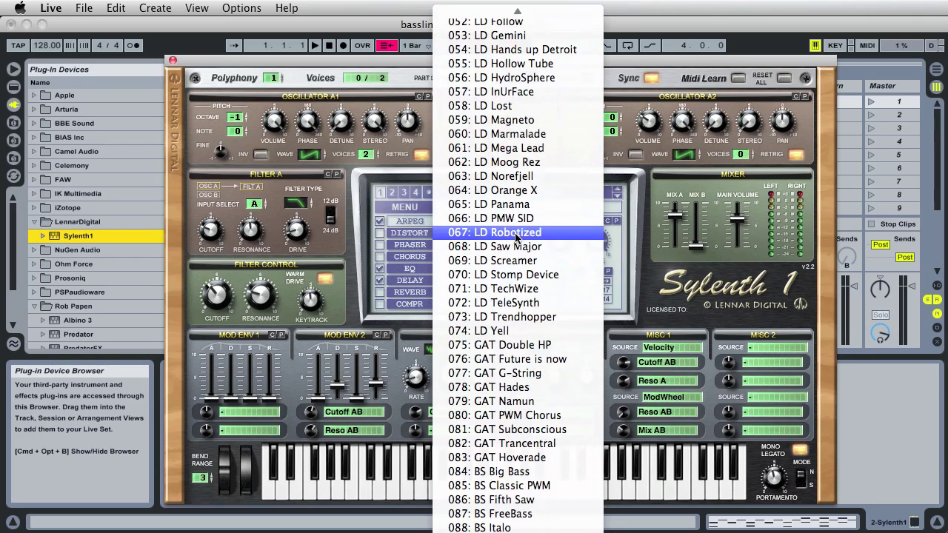
scroll(516, 234, "down", 2)
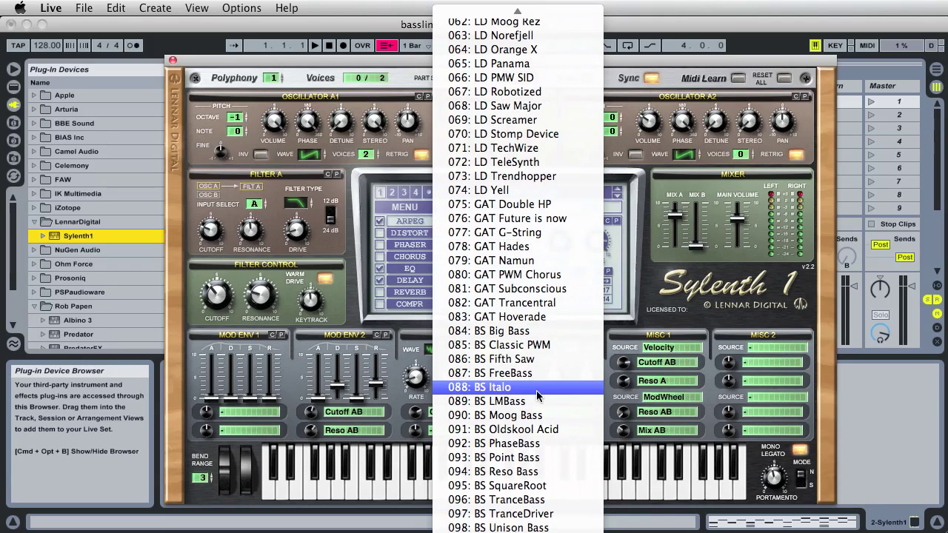
left_click(516, 419)
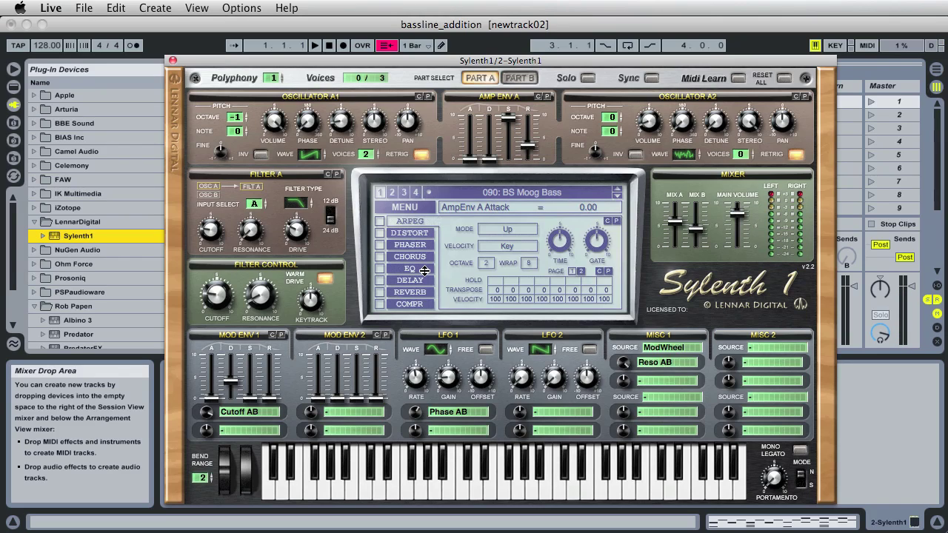
Lower the computer keyboard range by an octave, audition the bass preset with a few notes, and close the Sylenth1 window.
key("z")
key("a")
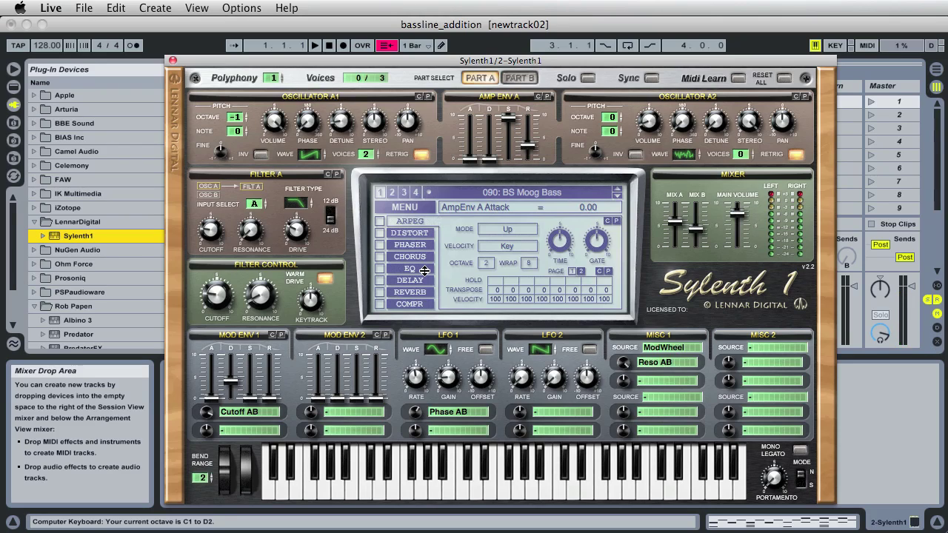
key("a")
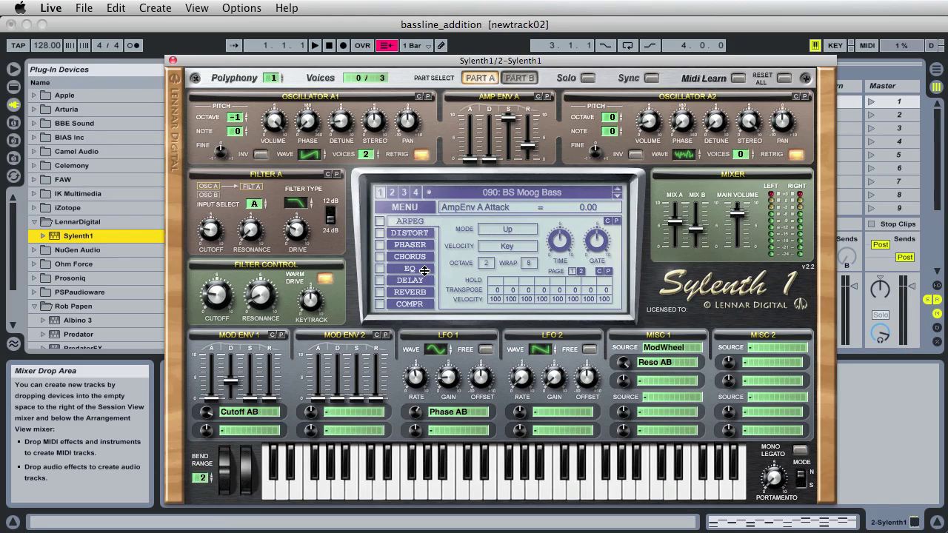
left_click(172, 60)
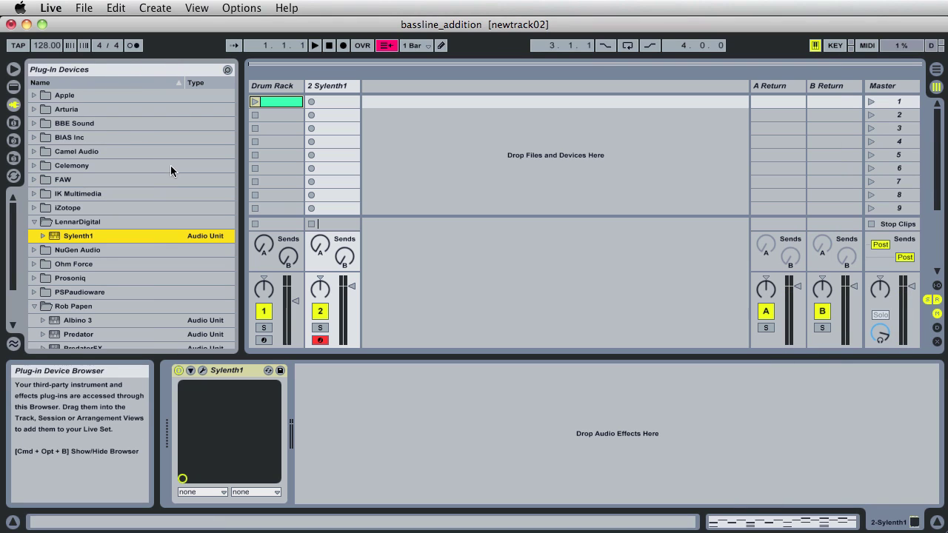
Return the browser to Live Devices and create an empty MIDI clip in the Sylenth1 track's first slot.
left_click(12, 87)
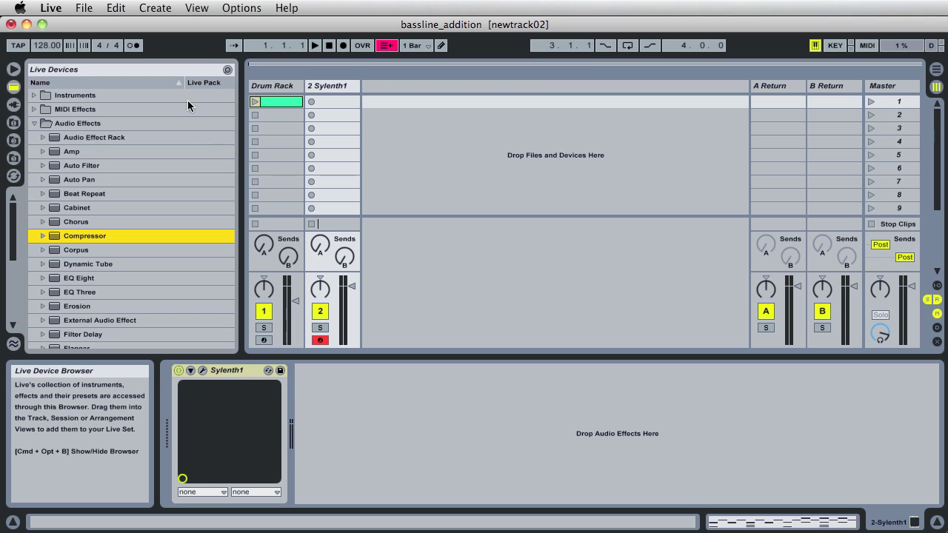
left_click(326, 87)
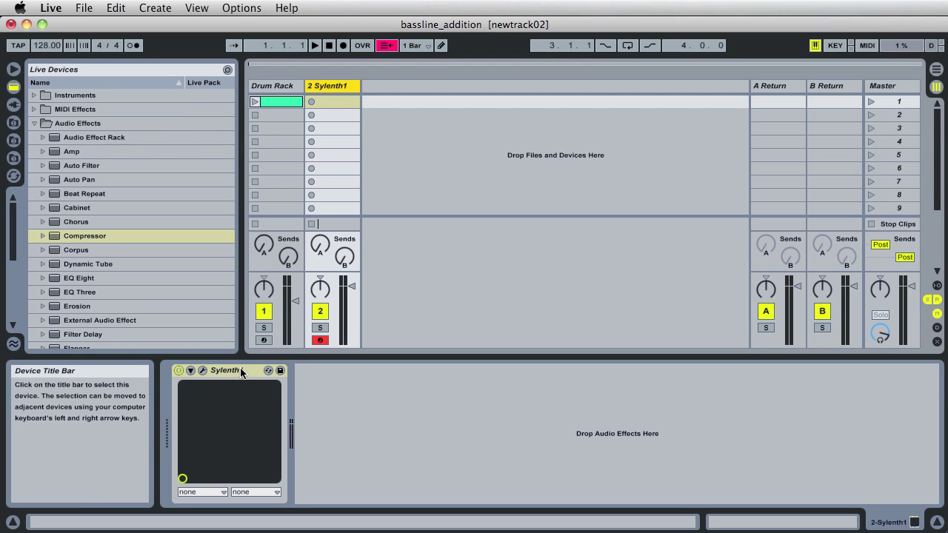
double_click(342, 102)
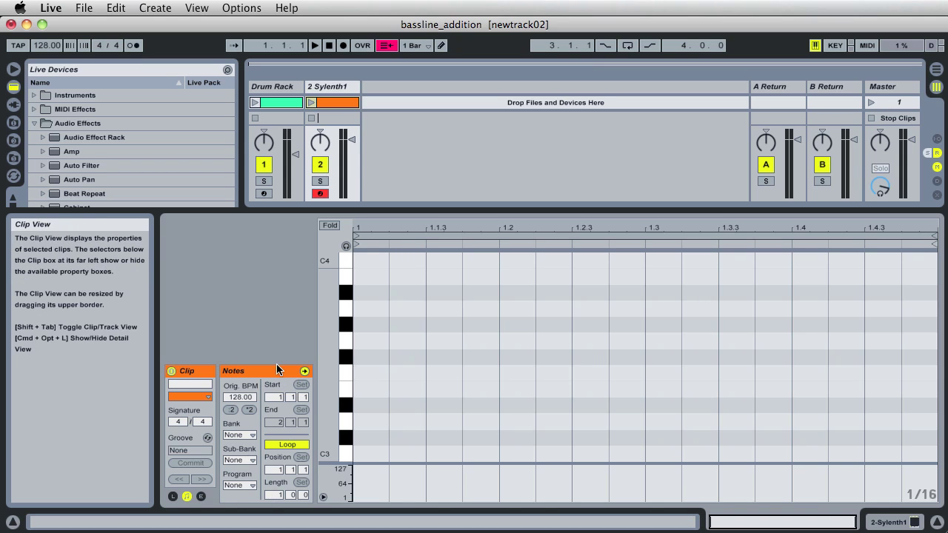
Swap the clip's Notes box for the Launch box and switch back to the Notes box.
left_click(172, 496)
left_click(187, 496)
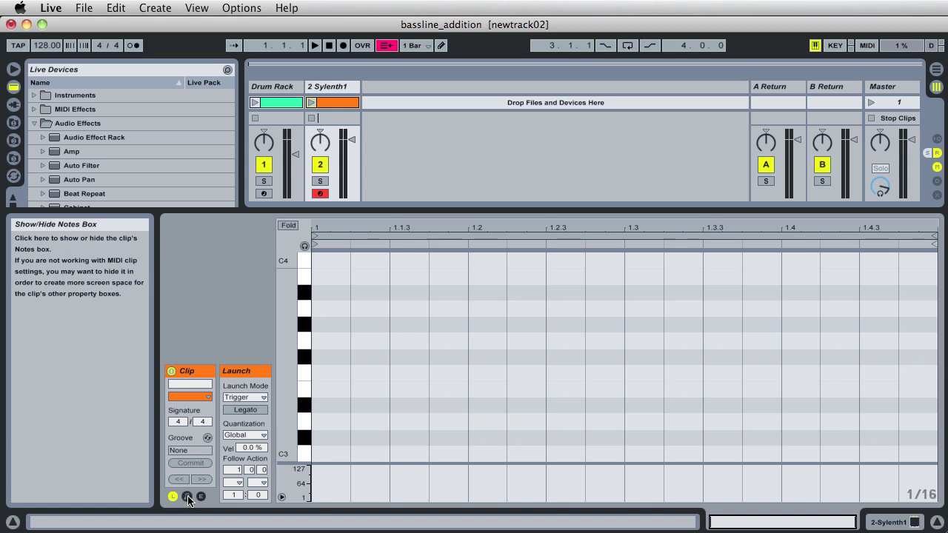
left_click(187, 496)
left_click(172, 496)
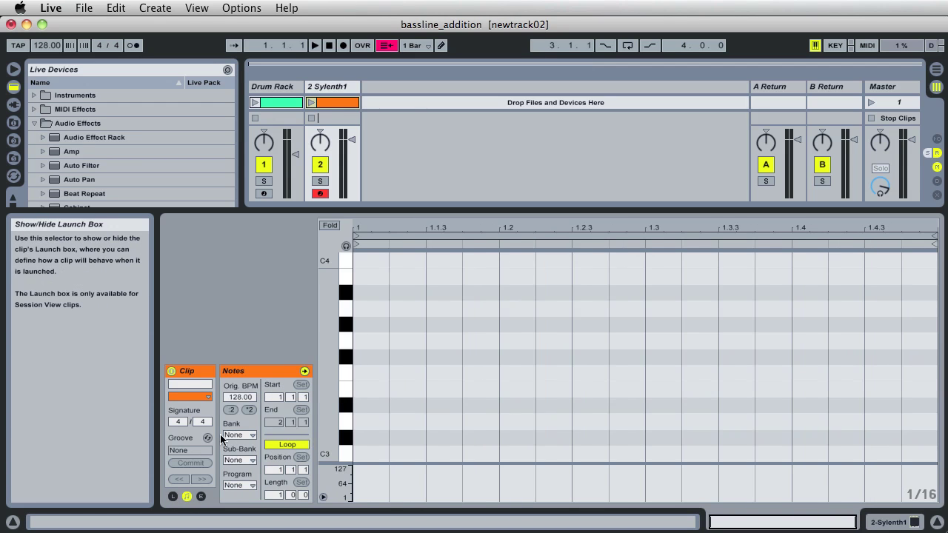
Set the new bass clip's loop length to 2 bars.
left_click(273, 495)
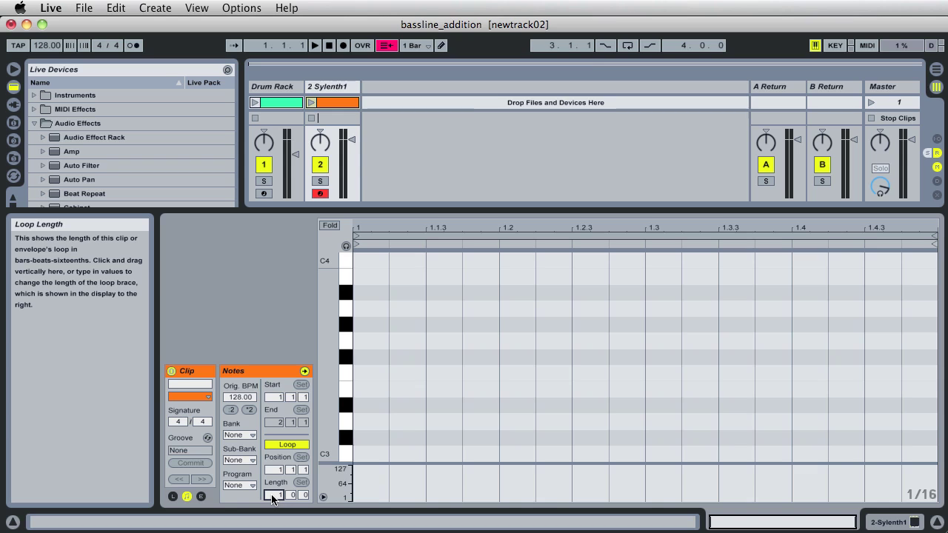
type("2")
key("Return")
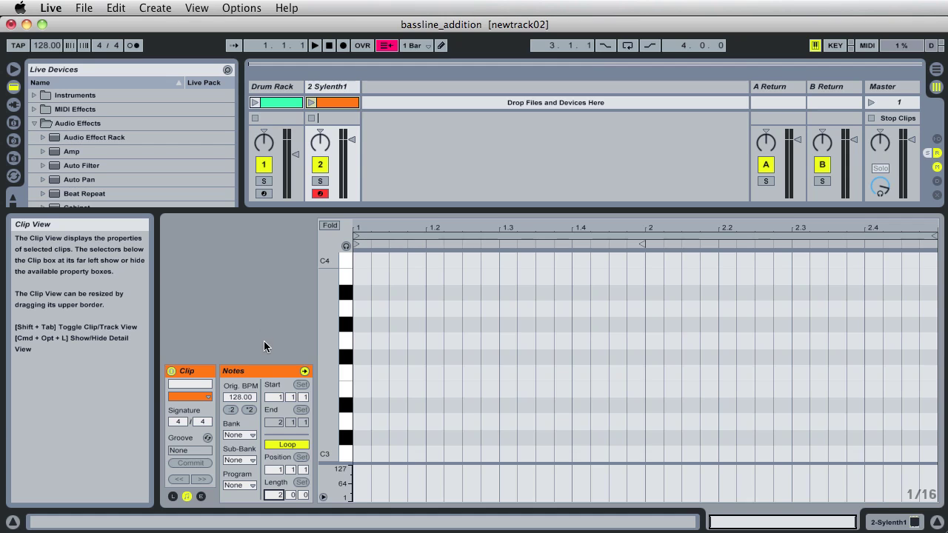
Enable MIDI editor preview and audition the C#2 key on the clip's piano roll.
scroll(385, 378, "down", 4)
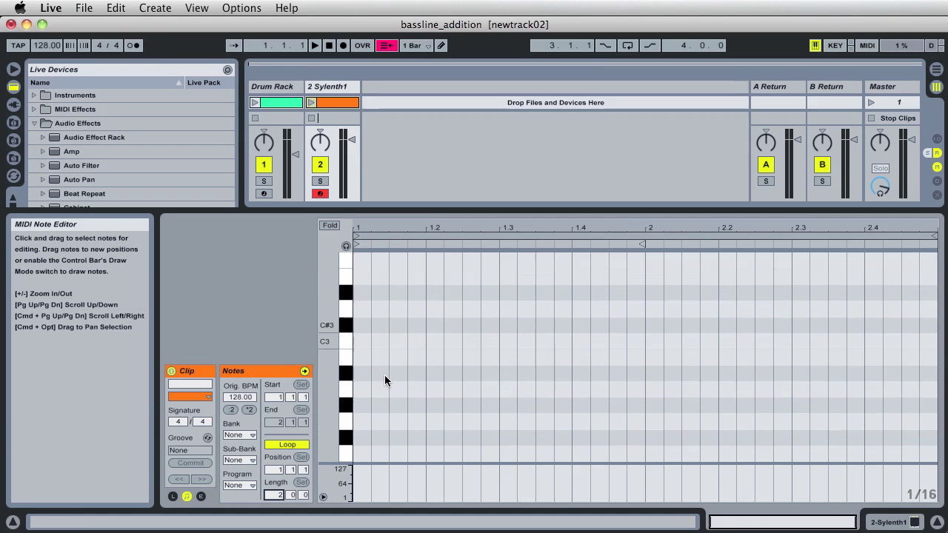
scroll(385, 379, "down", 5)
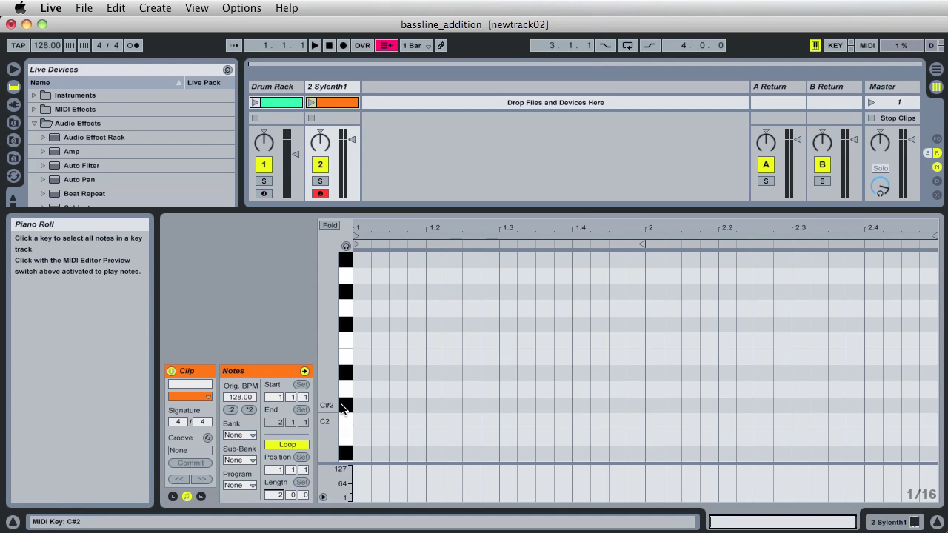
left_click(346, 245)
left_click(342, 408)
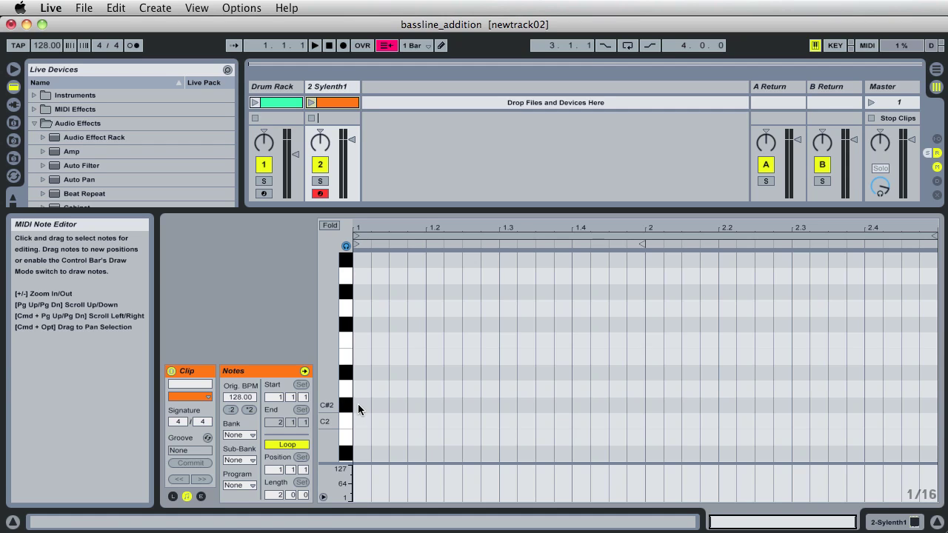
Add sixteenth-length C#2 notes at 1.1.1, 1.1.3, 1.2.1, 1.2.2, 1.2.4 and 1.3.1 in the bass clip.
double_click(358, 404)
double_click(396, 405)
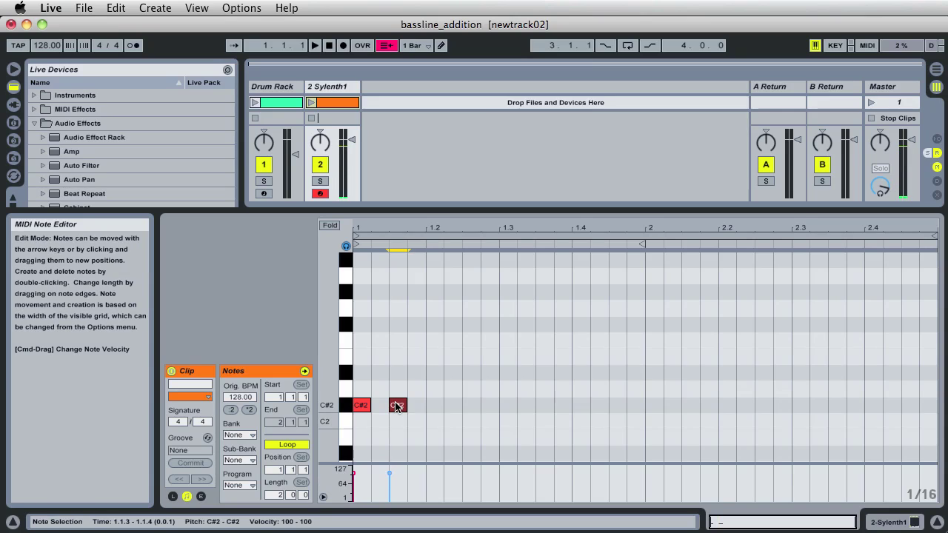
double_click(433, 405)
double_click(452, 405)
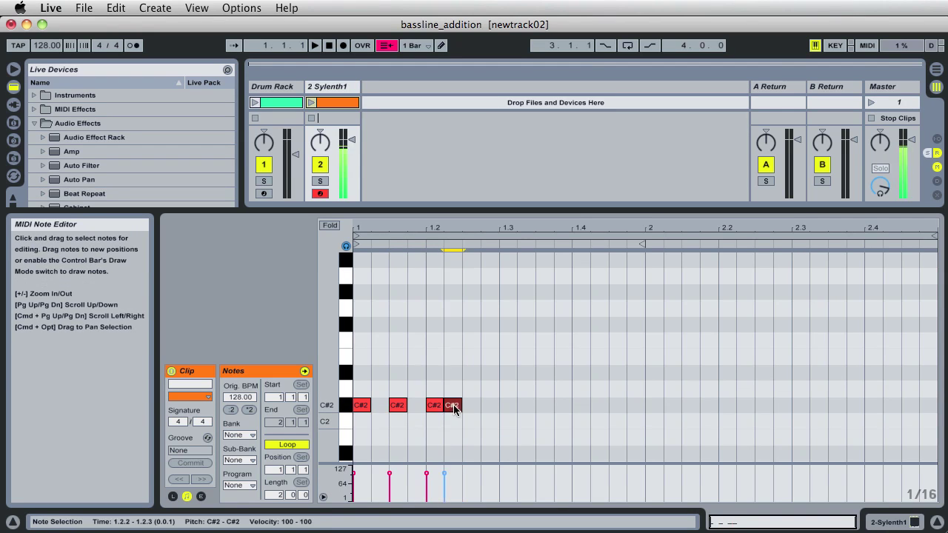
double_click(489, 405)
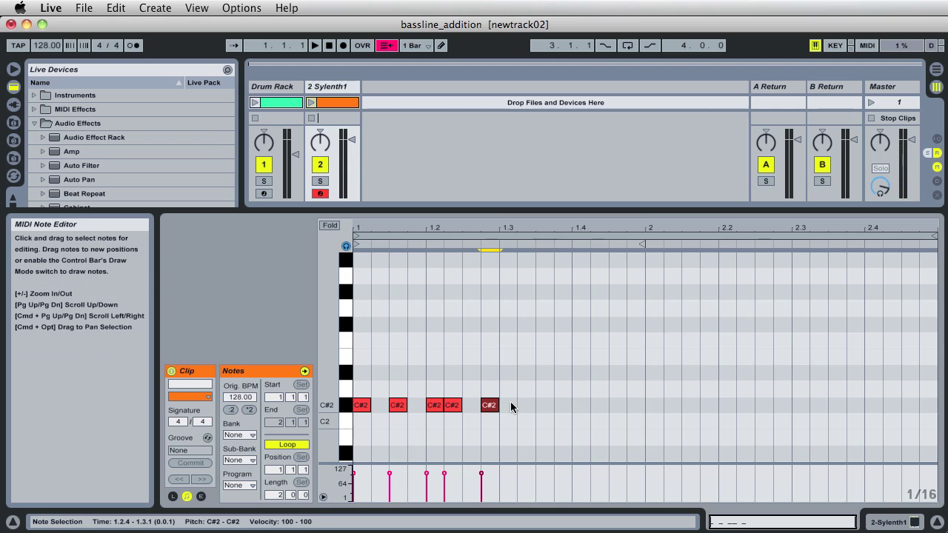
double_click(508, 405)
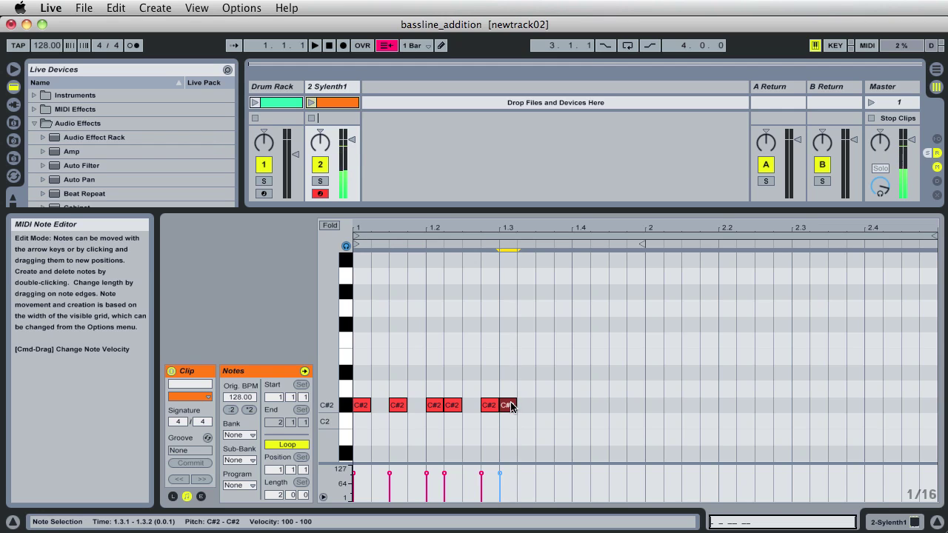
Add sixteenth-length C#2 notes at 1.4.3, 1.4.4, 2.1.1, 2.1.3, 2.2.1, 2.2.2, 2.2.4, 2.3.2 and 2.3.3 in the bass clip.
double_click(617, 405)
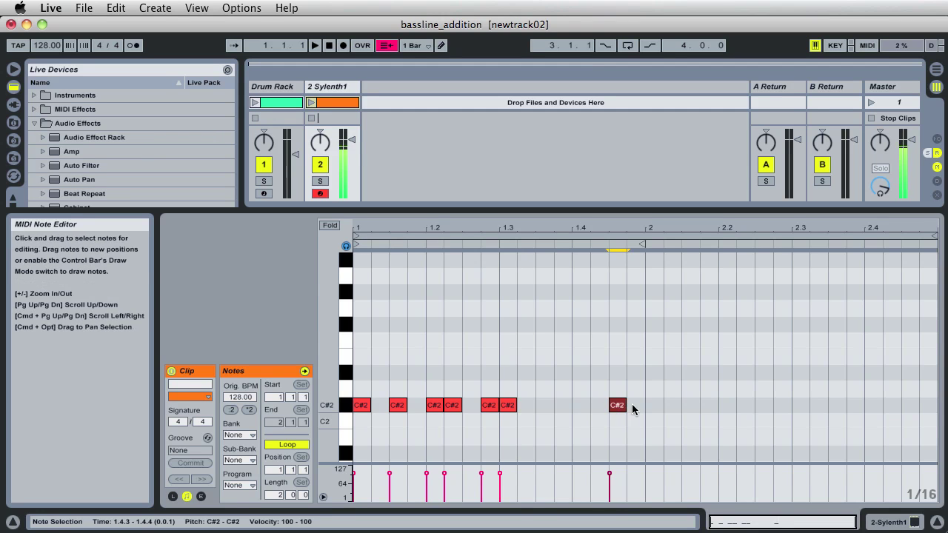
double_click(634, 405)
double_click(654, 405)
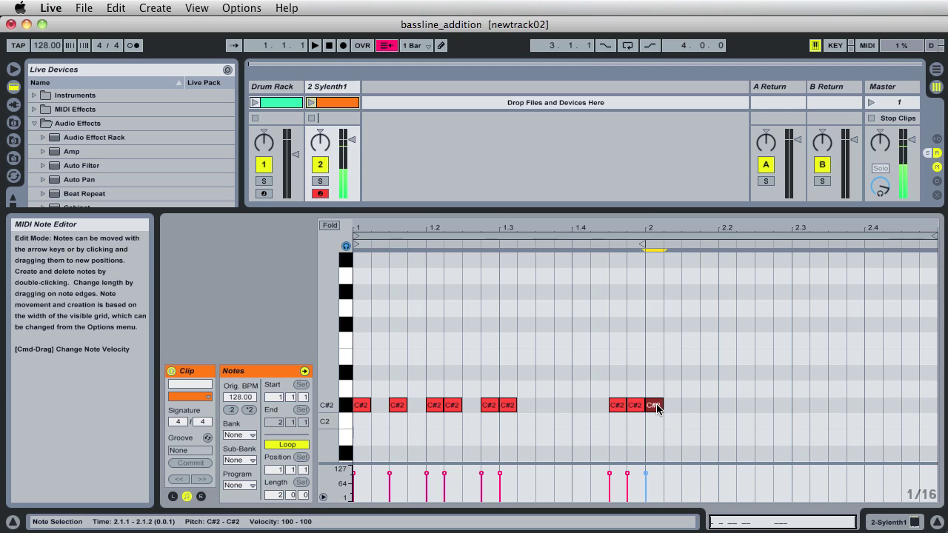
double_click(689, 405)
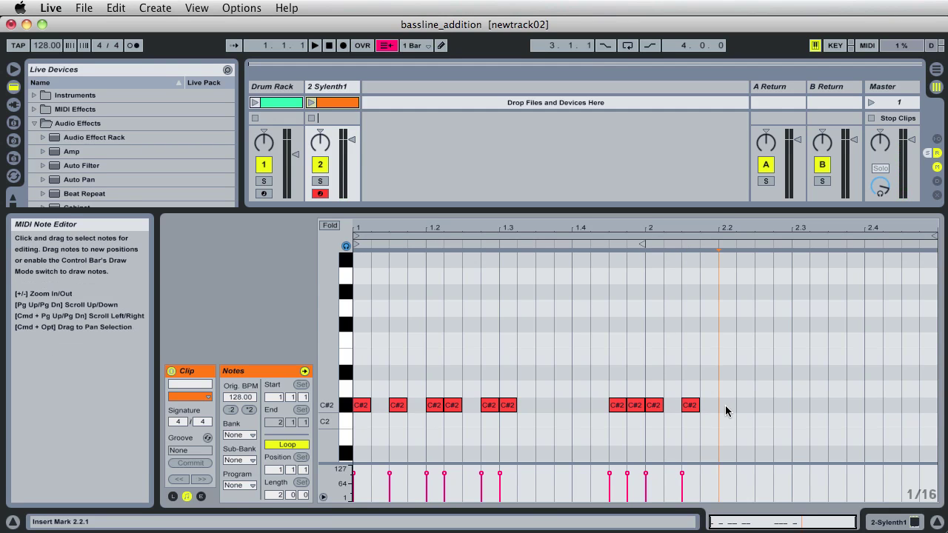
double_click(725, 405)
double_click(744, 405)
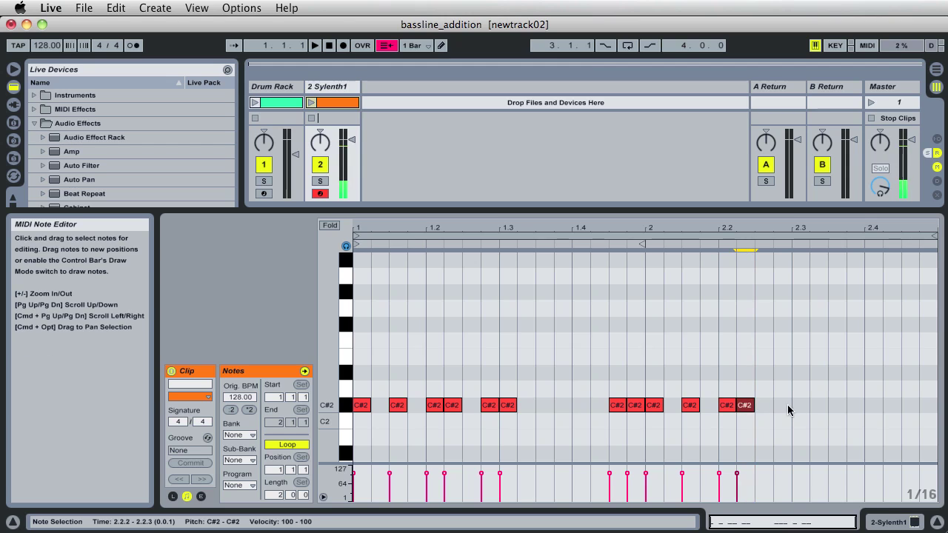
double_click(782, 405)
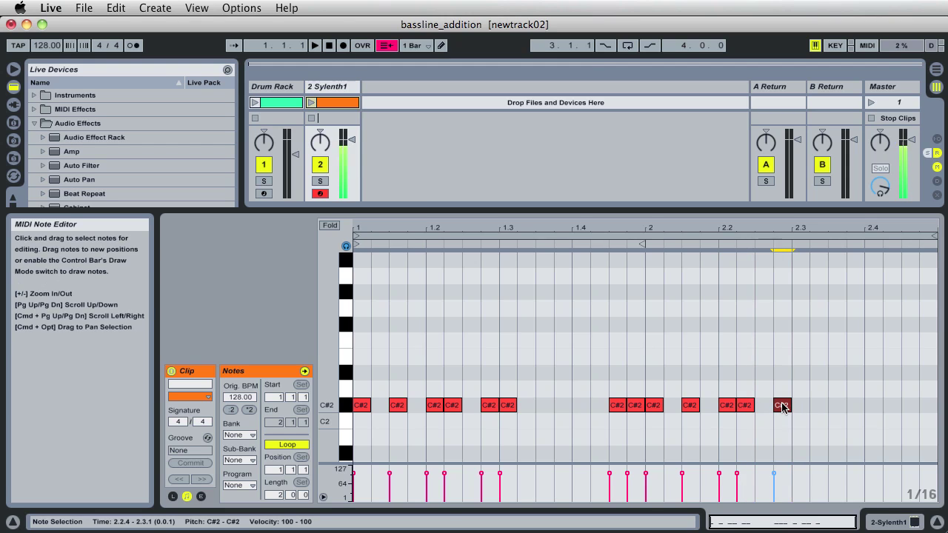
double_click(823, 405)
double_click(838, 405)
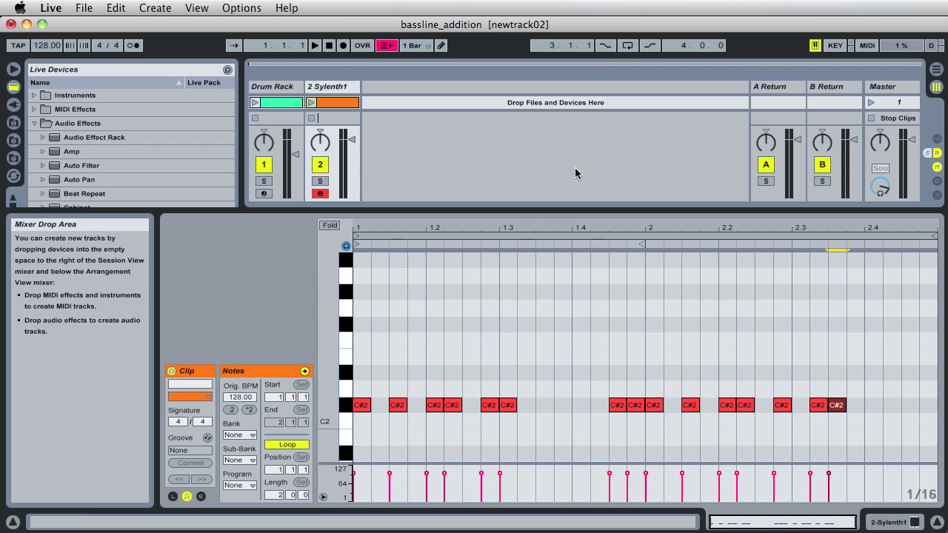
Launch scene 1 to hear the drums and bassline together, and stop all clips.
left_click(872, 106)
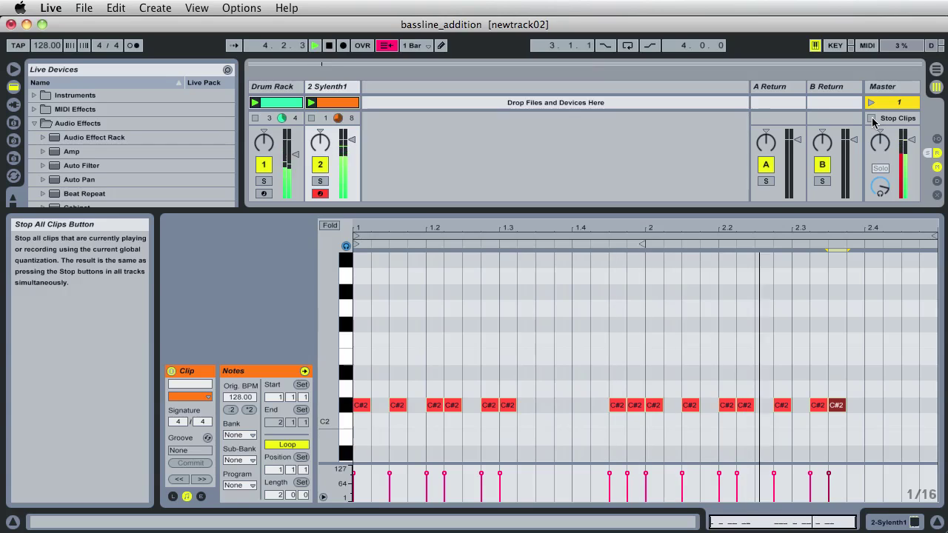
left_click(872, 119)
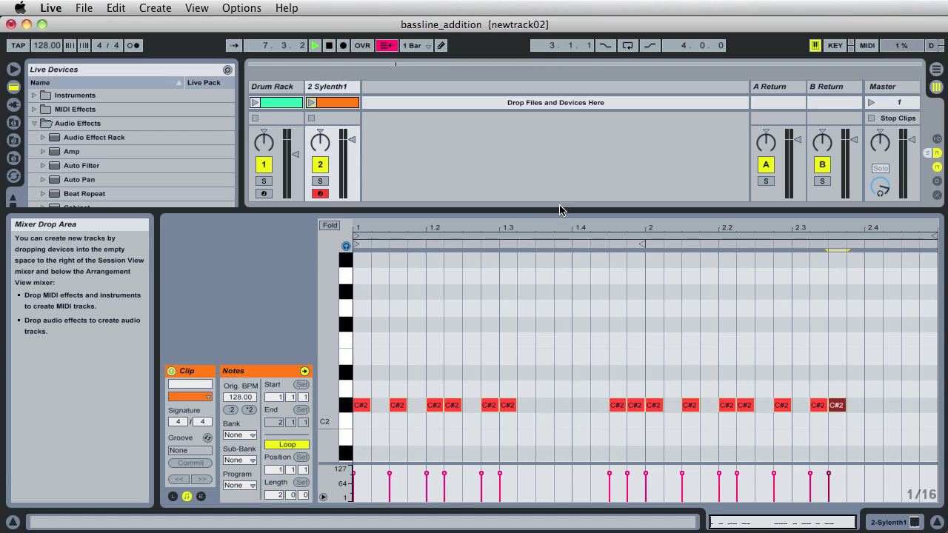
Load the SoundToys EchoBoy plug-in after Sylenth1 in the bass track's device chain.
left_click_drag(560, 210, 565, 253)
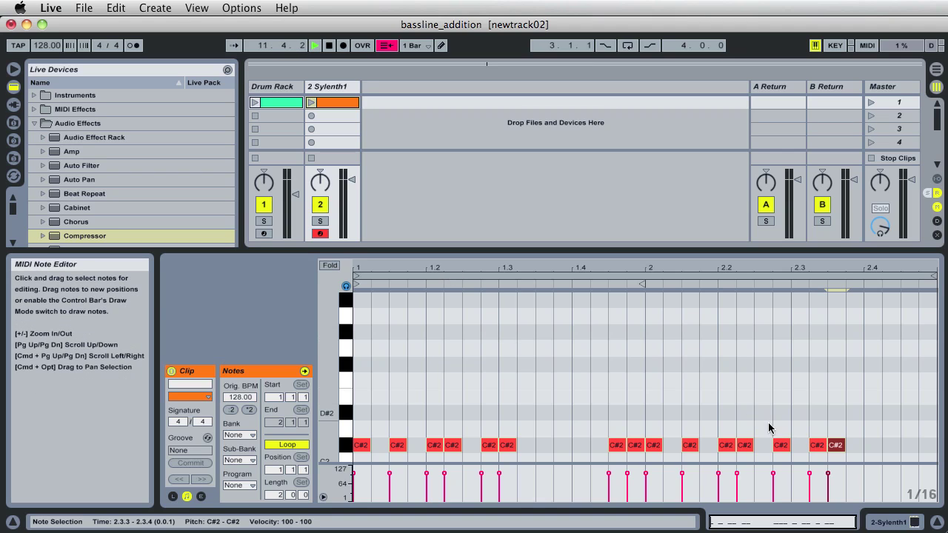
left_click(885, 527)
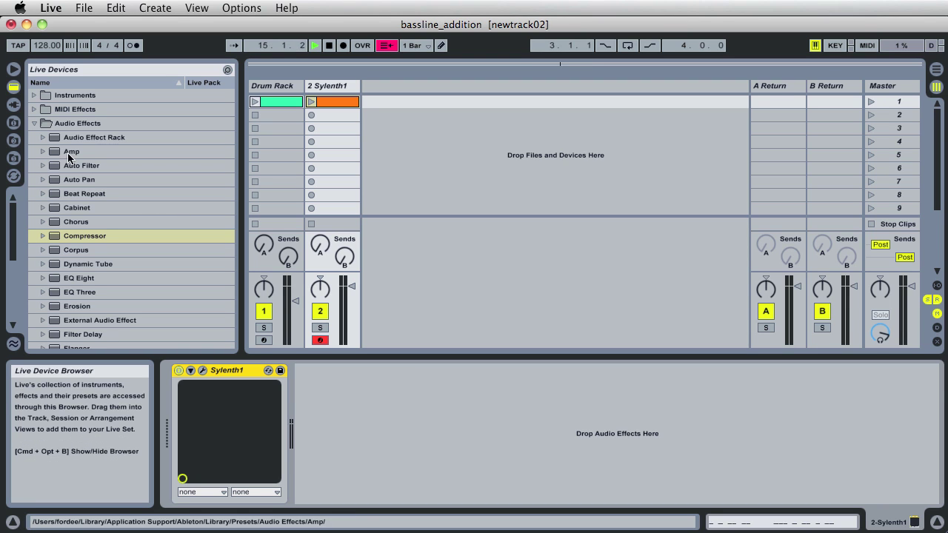
left_click(13, 105)
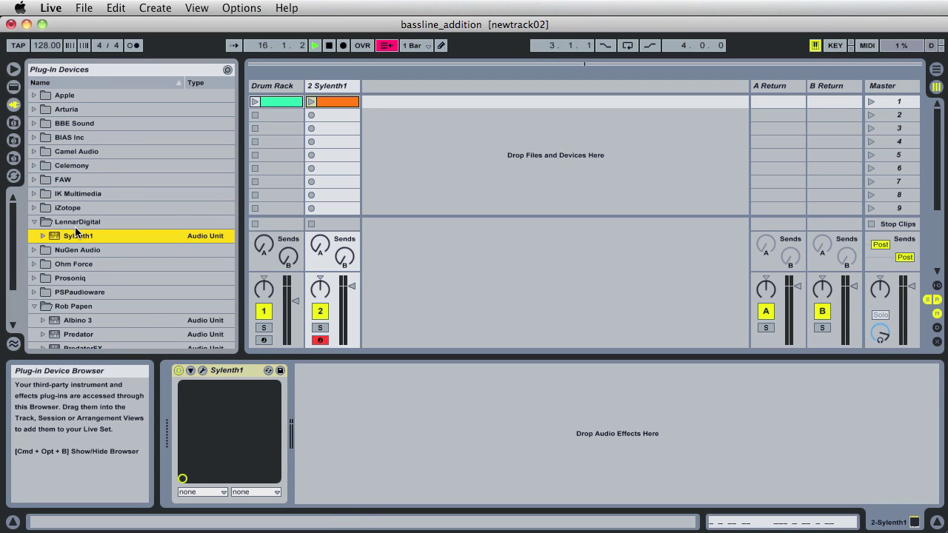
scroll(75, 231, "down", 4)
left_click(35, 286)
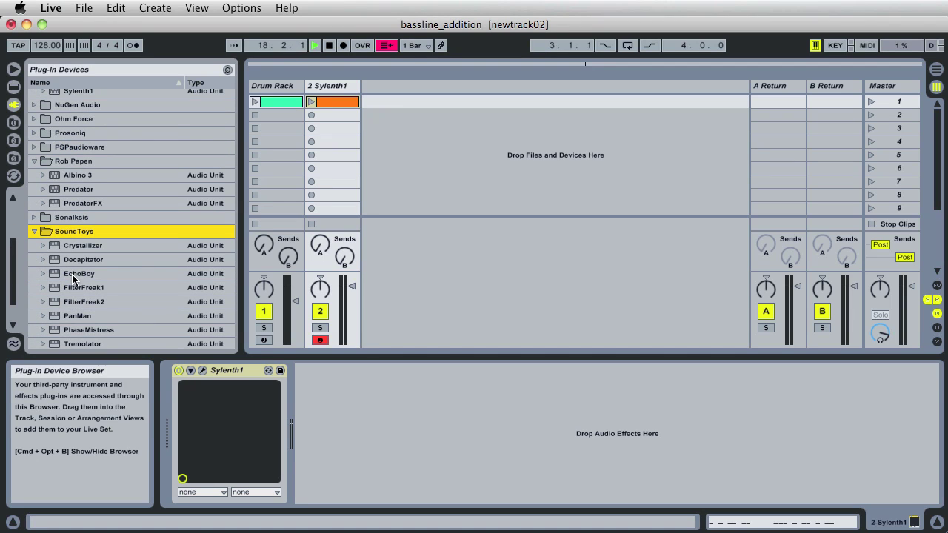
left_click(71, 276)
left_click_drag(71, 277, 370, 406)
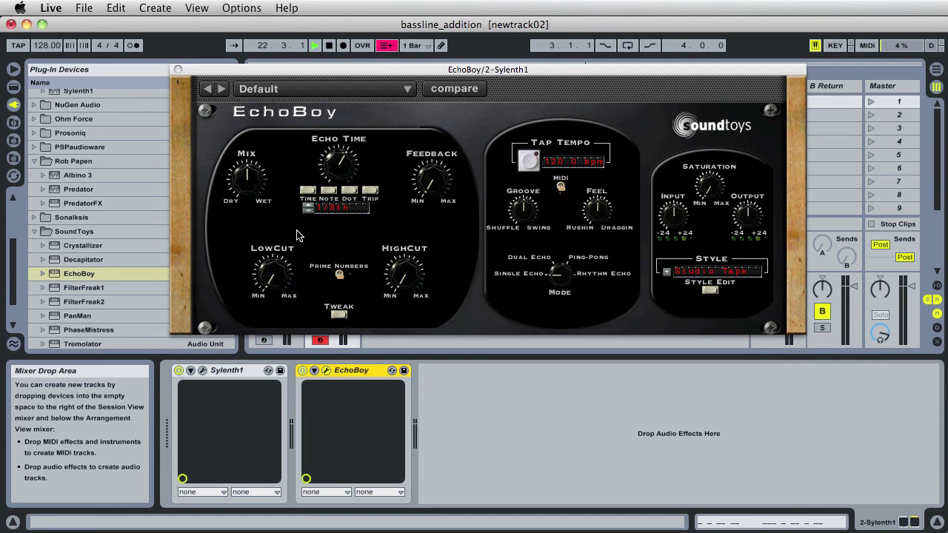
Load EchoBoy's WiderPhatter preset from the Bass category and close the plug-in window.
left_click(288, 97)
left_click(288, 97)
mouse_move(297, 87)
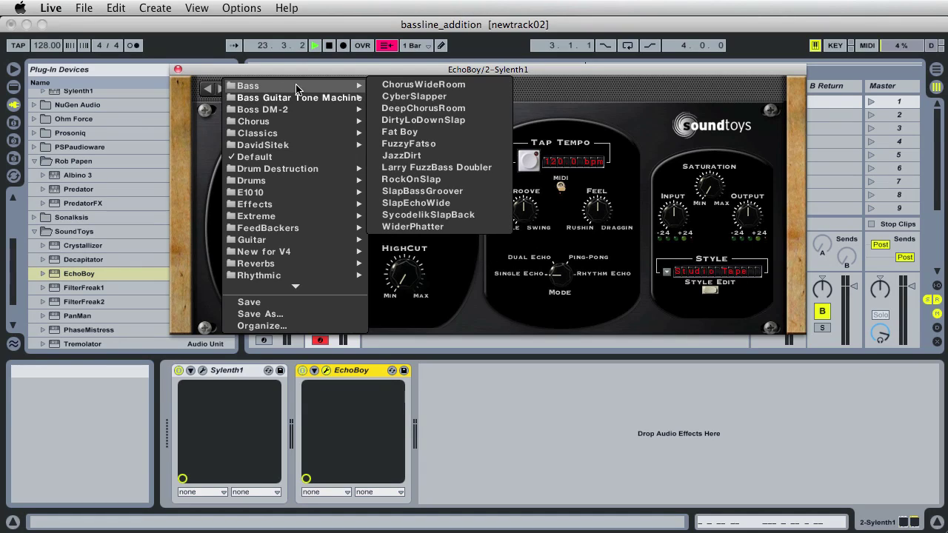
left_click(399, 228)
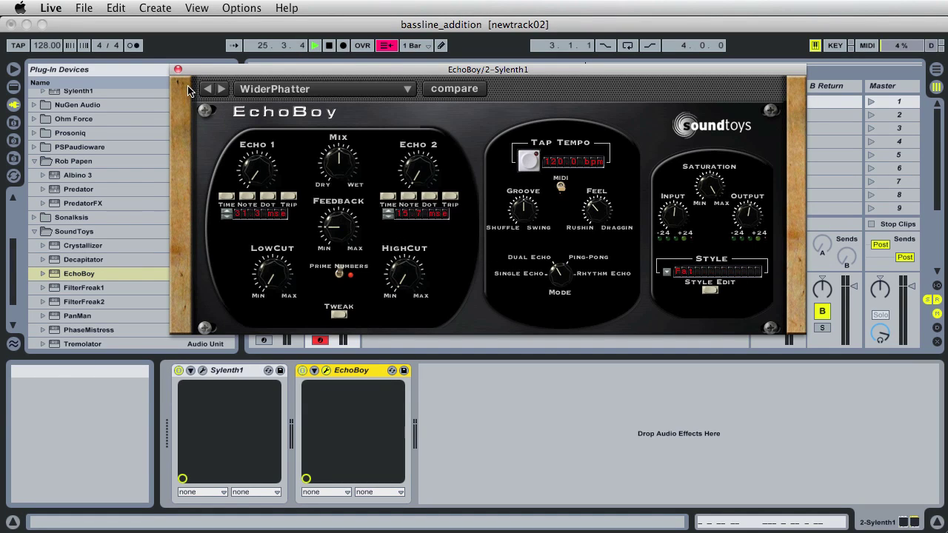
left_click(179, 71)
left_click(178, 72)
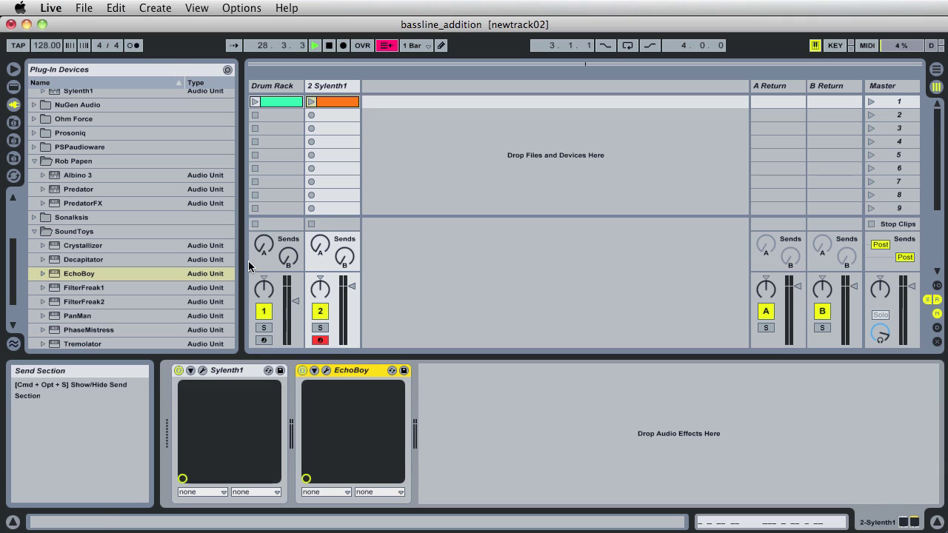
Play scene 1 with EchoBoy bypassed and re-enable the effect to compare the bass sound.
left_click(301, 372)
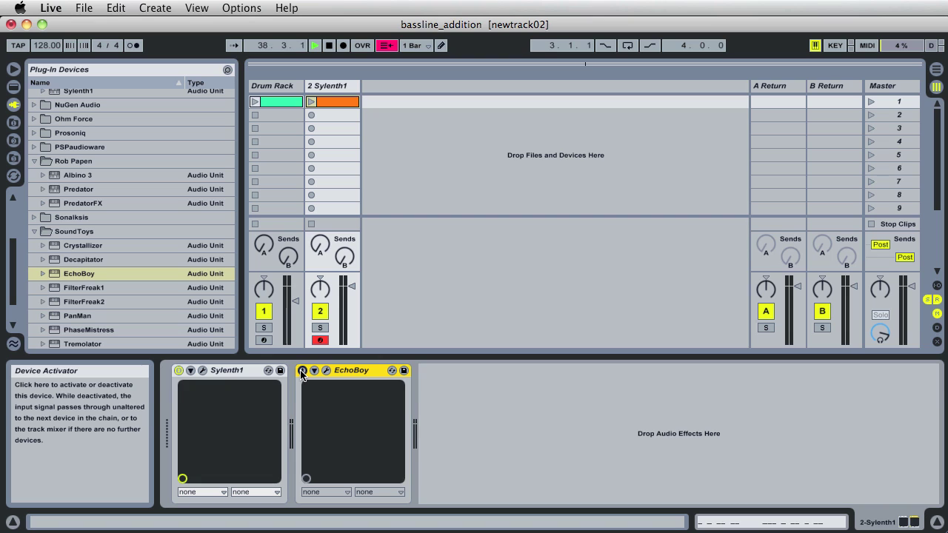
key("space")
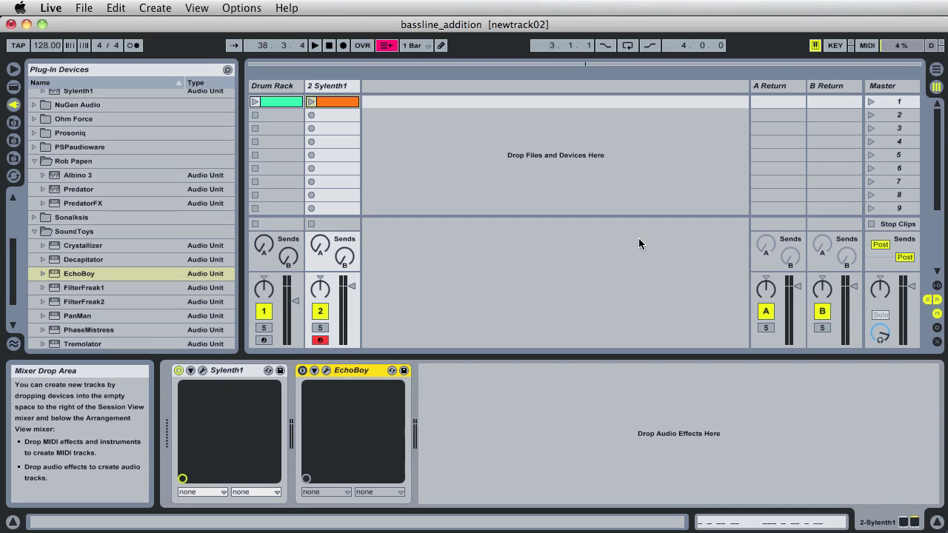
left_click(872, 102)
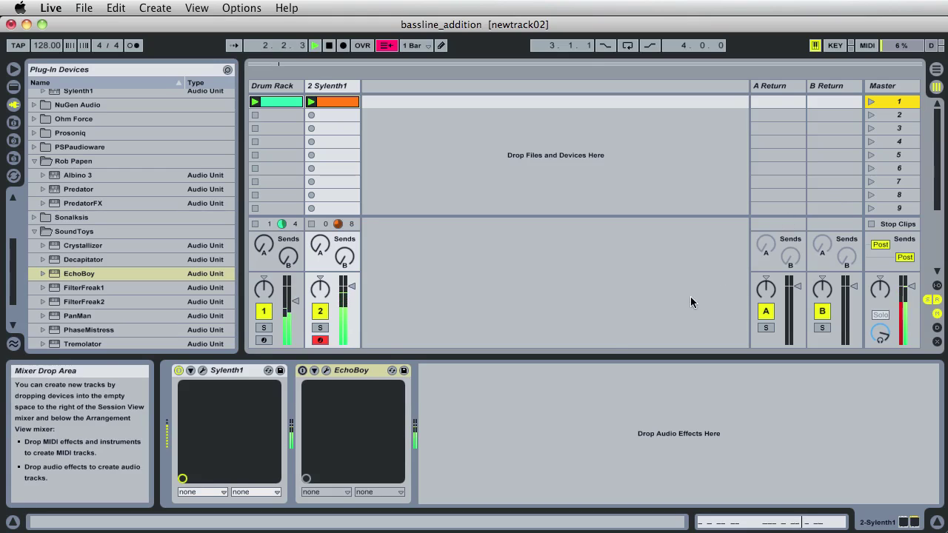
left_click(302, 370)
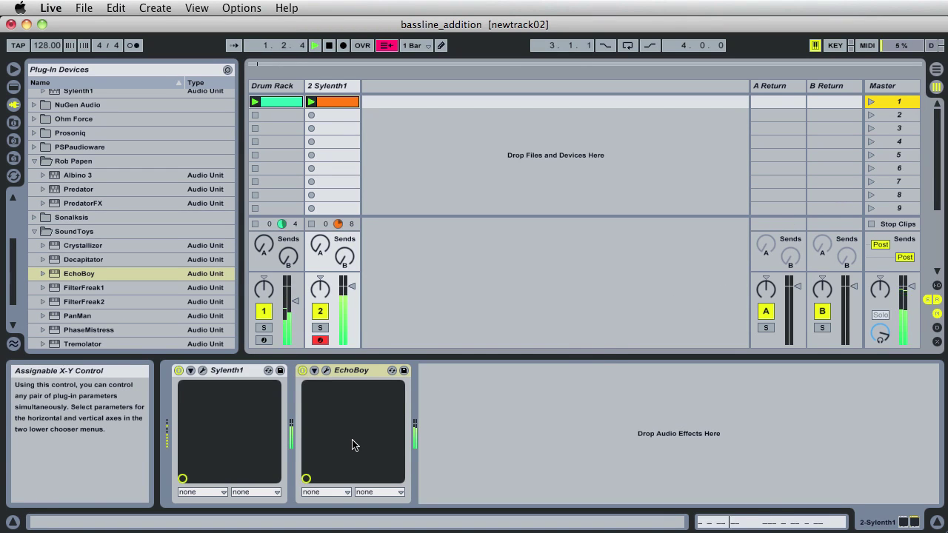
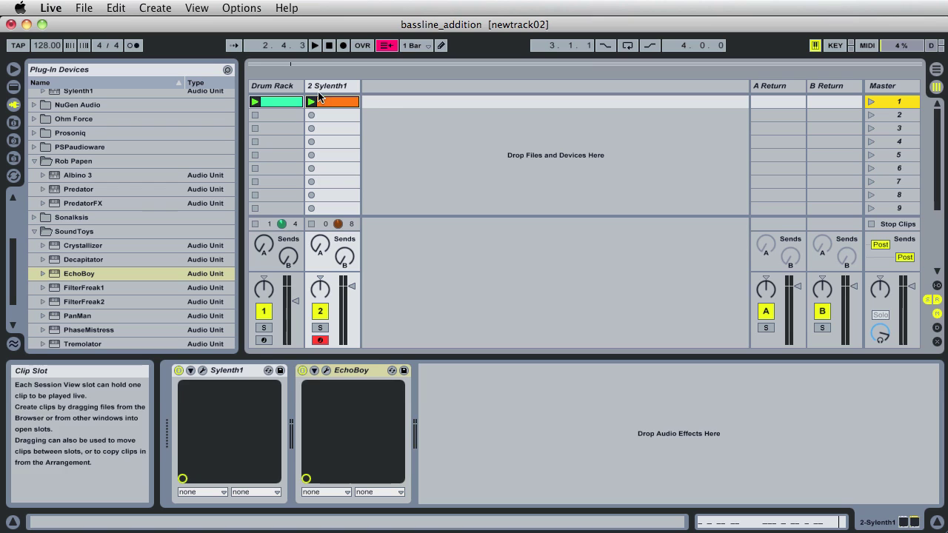
Rename the Sylenth1 track as Bass Low.
left_click(326, 86)
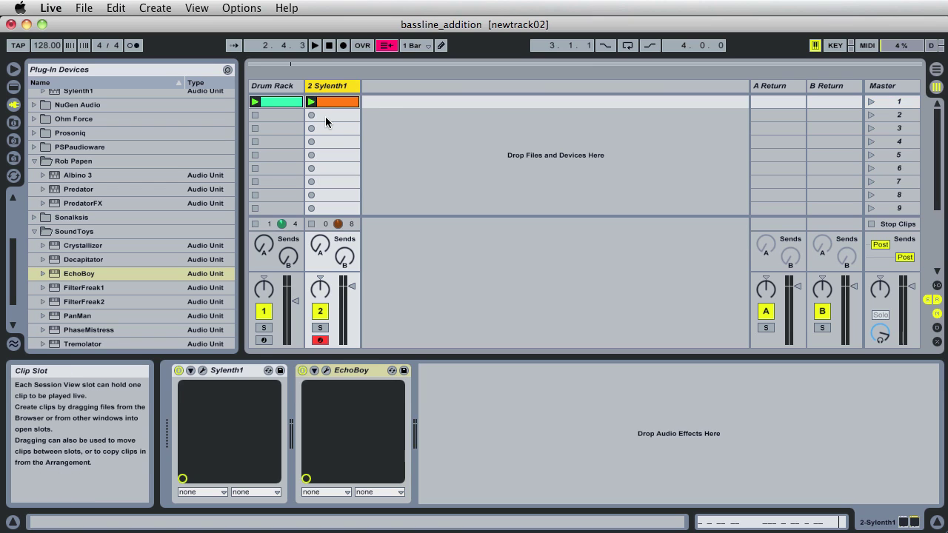
key("super+r")
type("Bass Low")
key("Return")
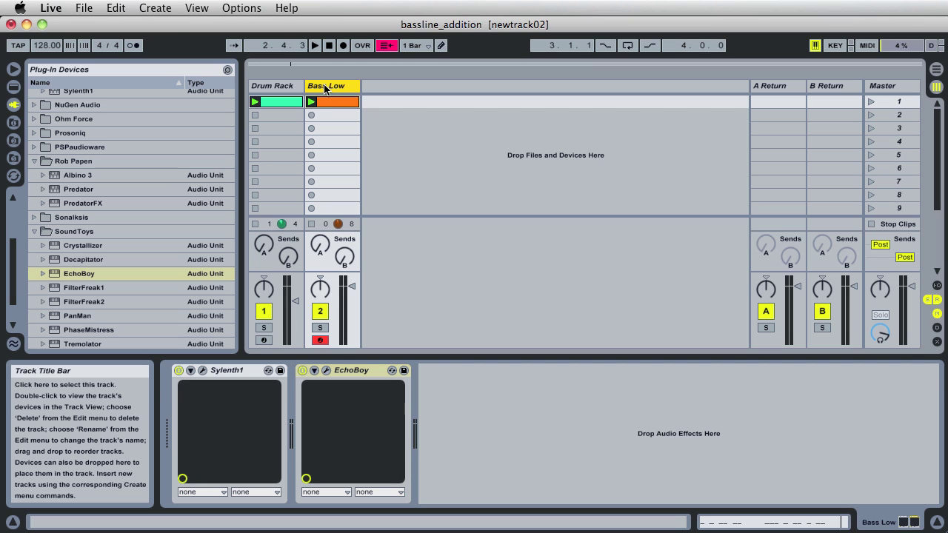
Duplicate the Bass Low track and delete EchoBoy and Sylenth1 from the copy.
left_click(124, 7)
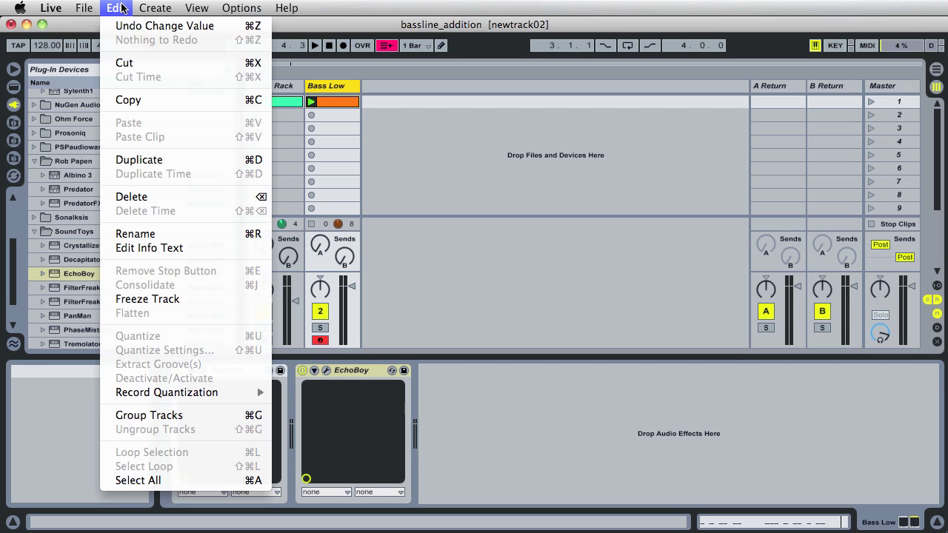
left_click(135, 161)
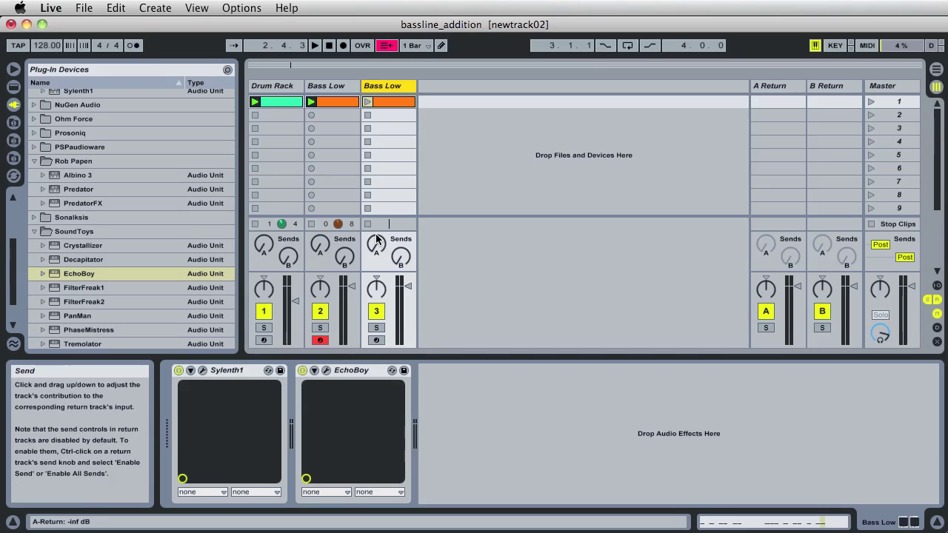
left_click(348, 370)
key("Delete")
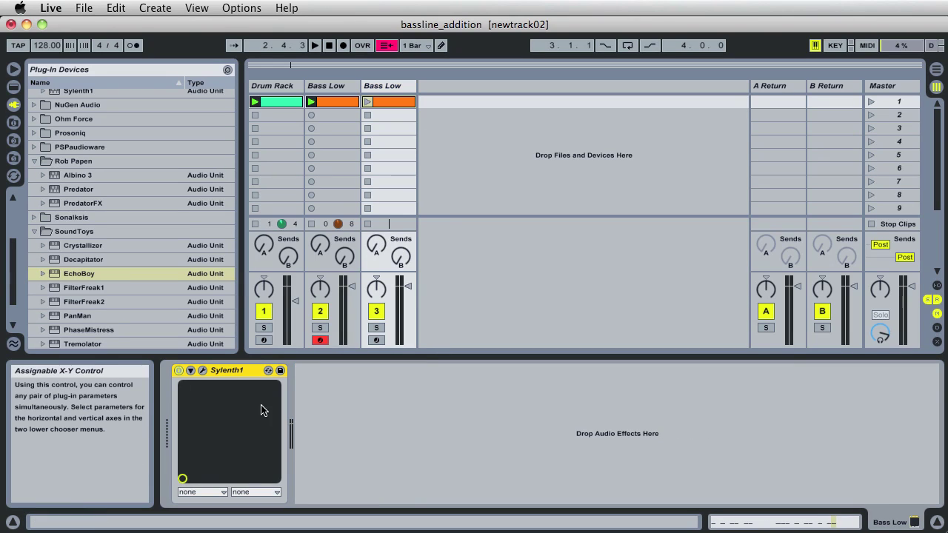
key("Delete")
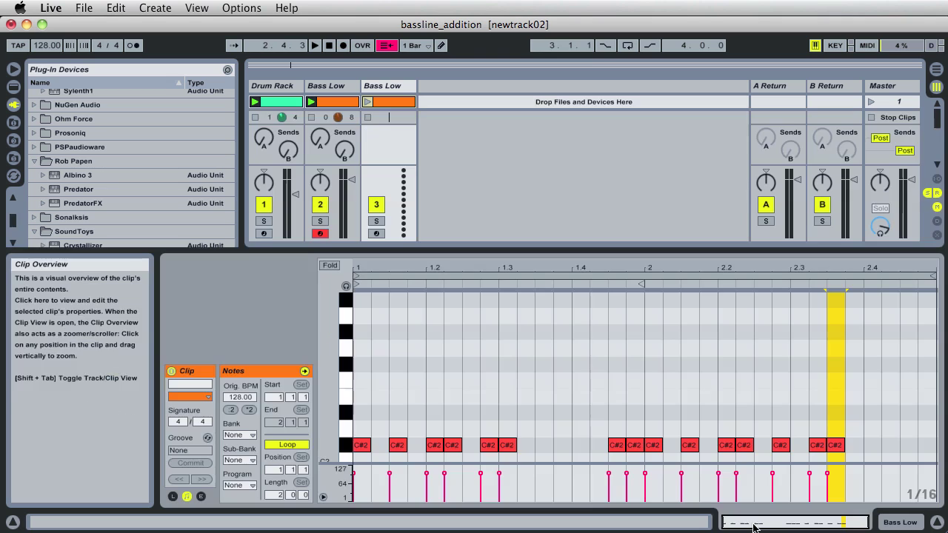
Load the Rob Papen Albino 3 synth onto the duplicated bass track and move its window slightly up.
left_click(753, 524)
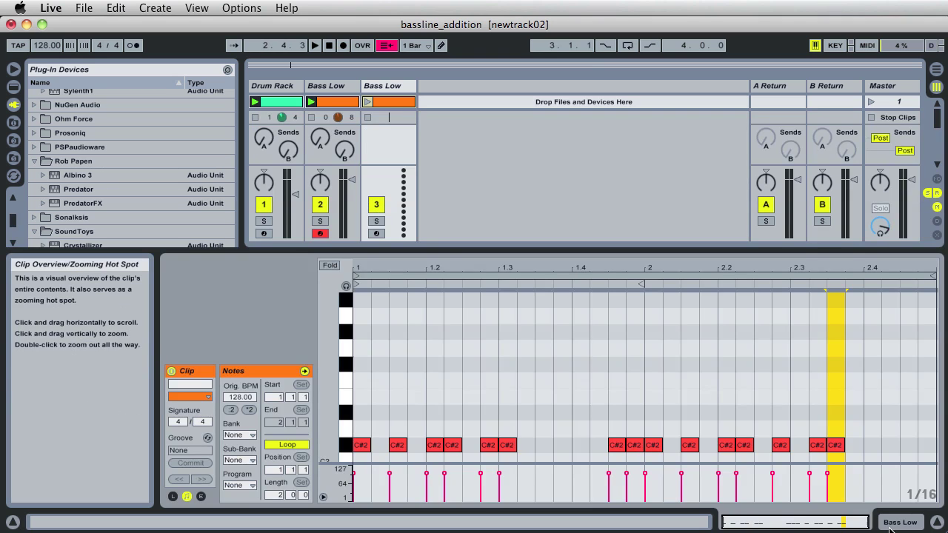
key("shift+Tab")
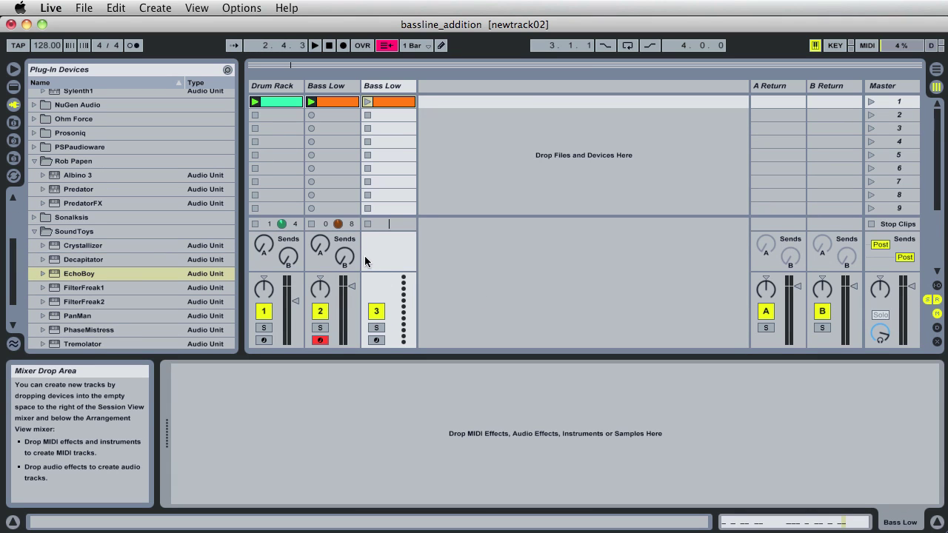
left_click(53, 177)
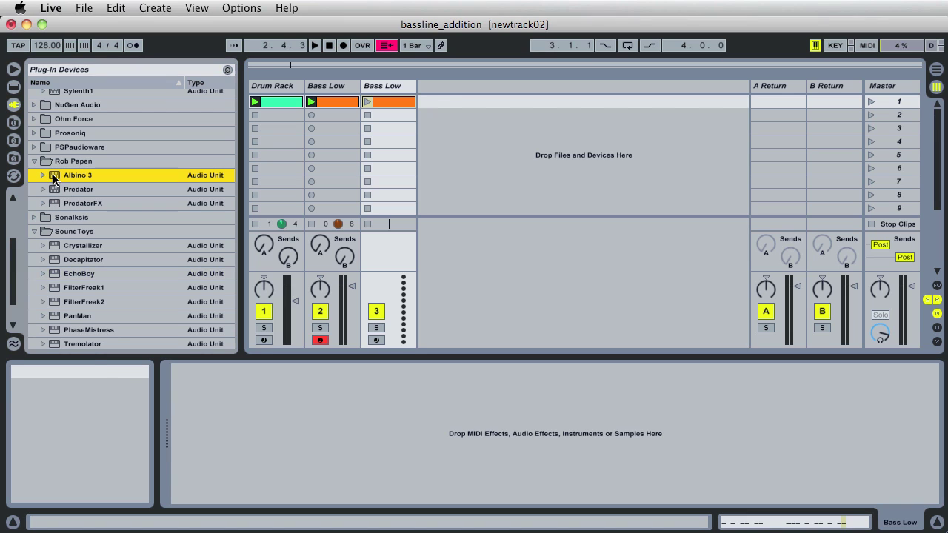
left_click_drag(54, 178, 270, 446)
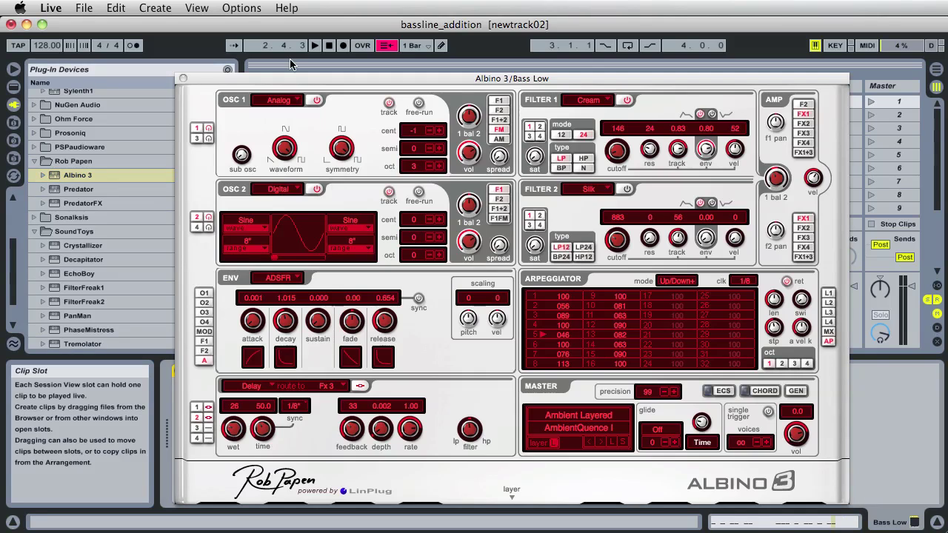
left_click_drag(305, 77, 305, 71)
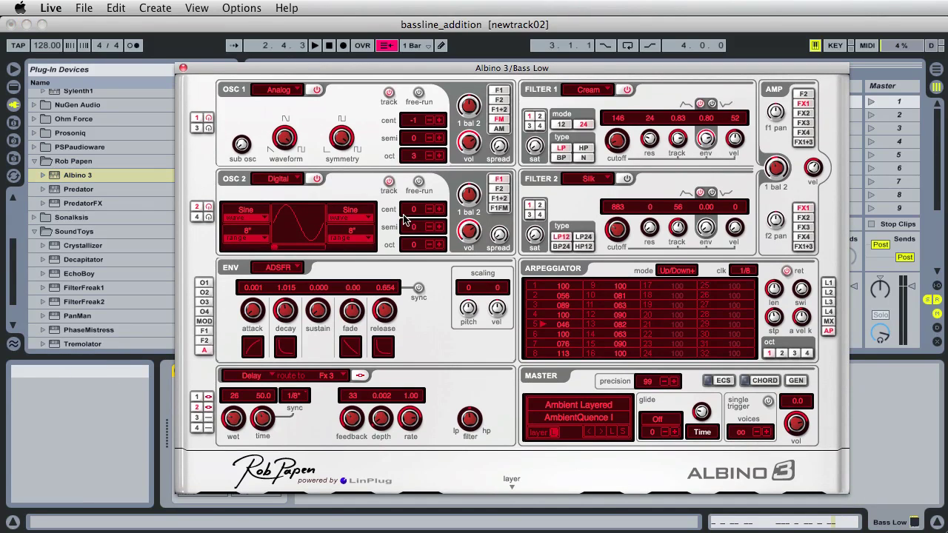
Load the Fist bass preset from Albino 3's Synth Basses 1 bank and close the synth window.
left_click(577, 408)
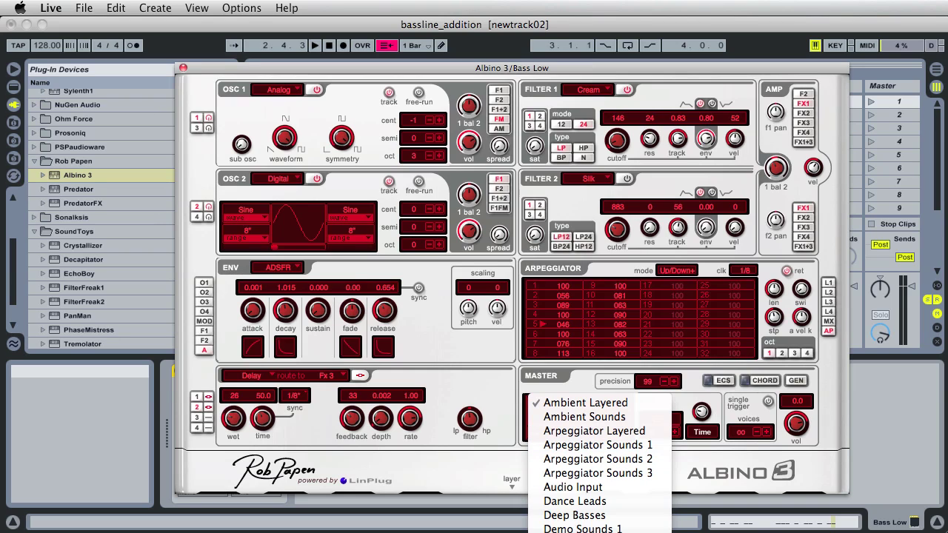
left_click(548, 485)
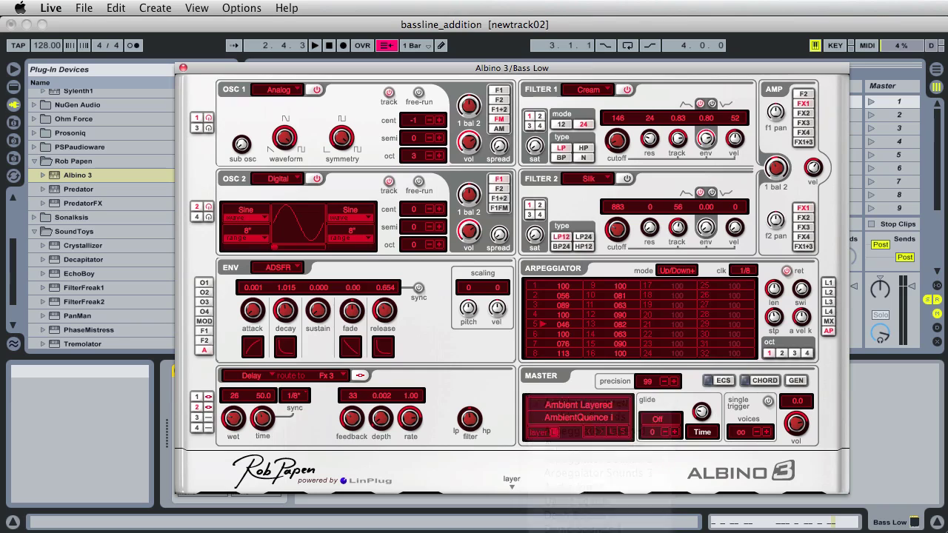
left_click(574, 422)
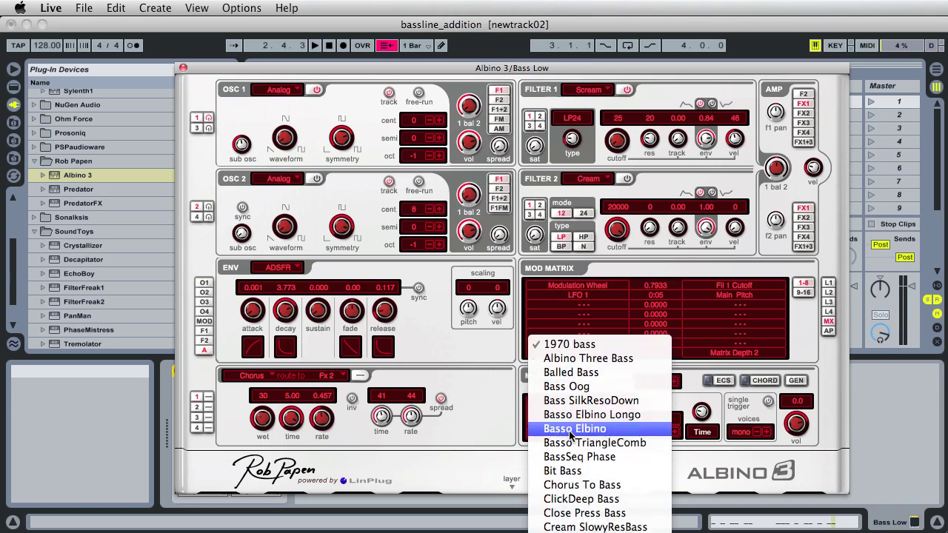
scroll(570, 433, "down", 10)
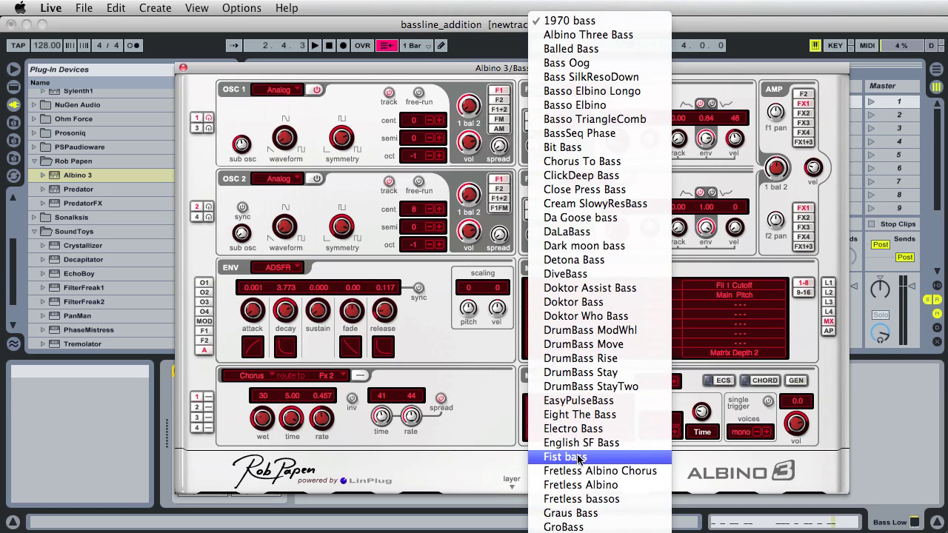
left_click(578, 457)
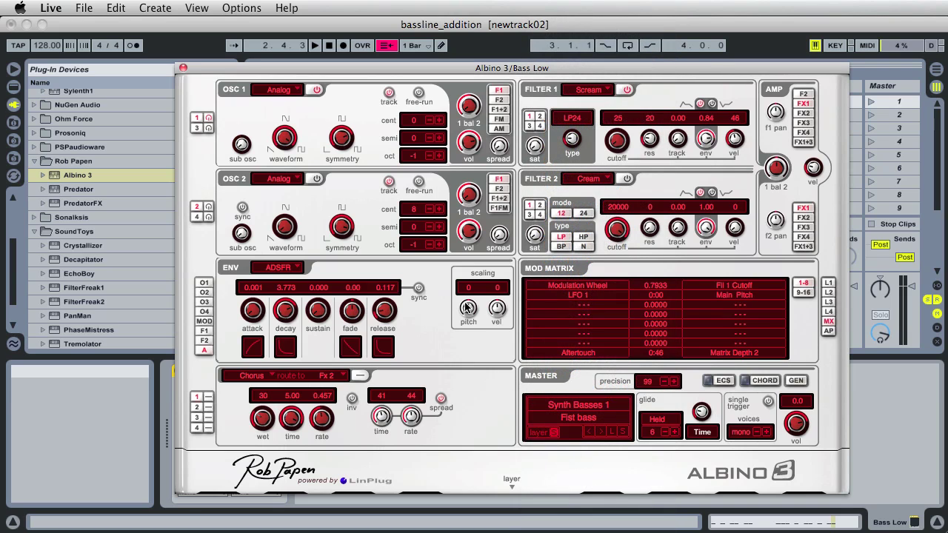
left_click(183, 68)
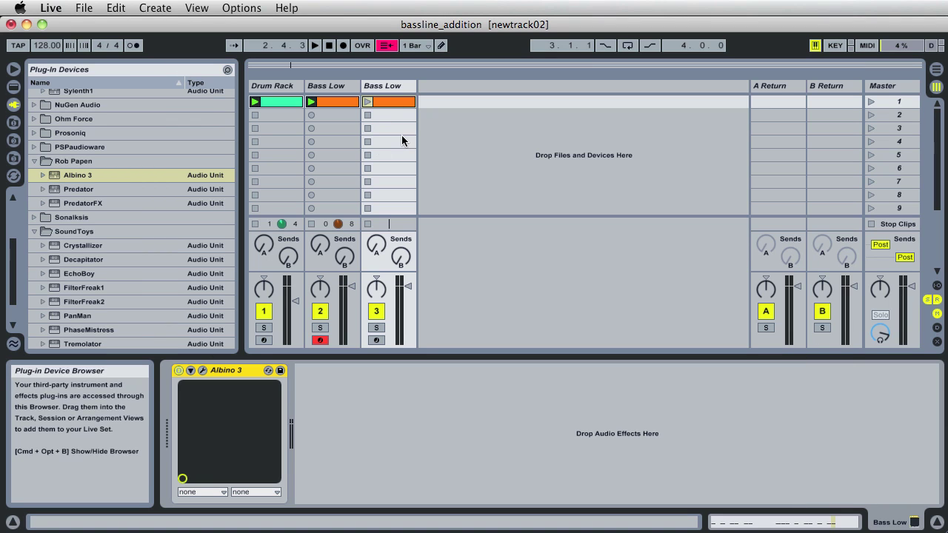
Arm the Albino 3 bass track and audition its sound with notes in the C1–D2 and C2–D3 keyboard ranges.
left_click(382, 85)
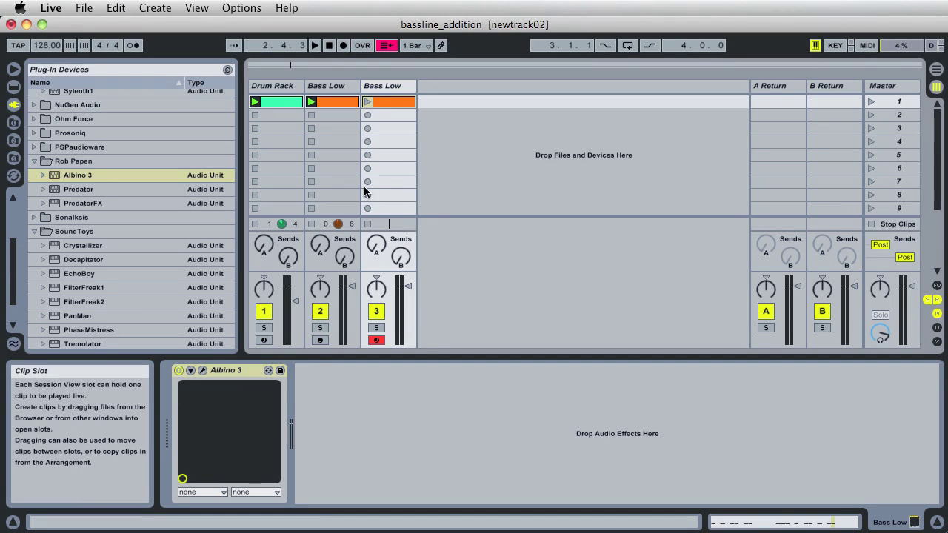
key("a")
key("z")
key("a")
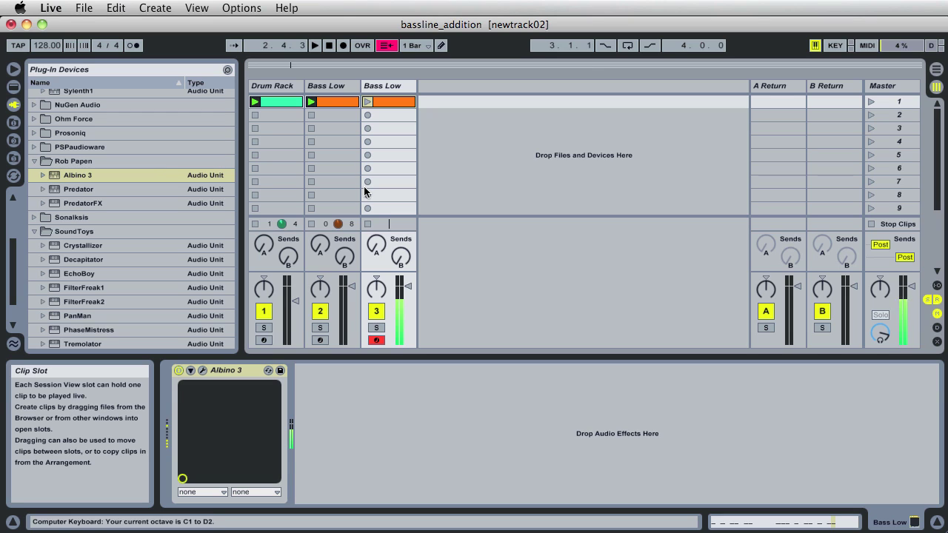
key("x")
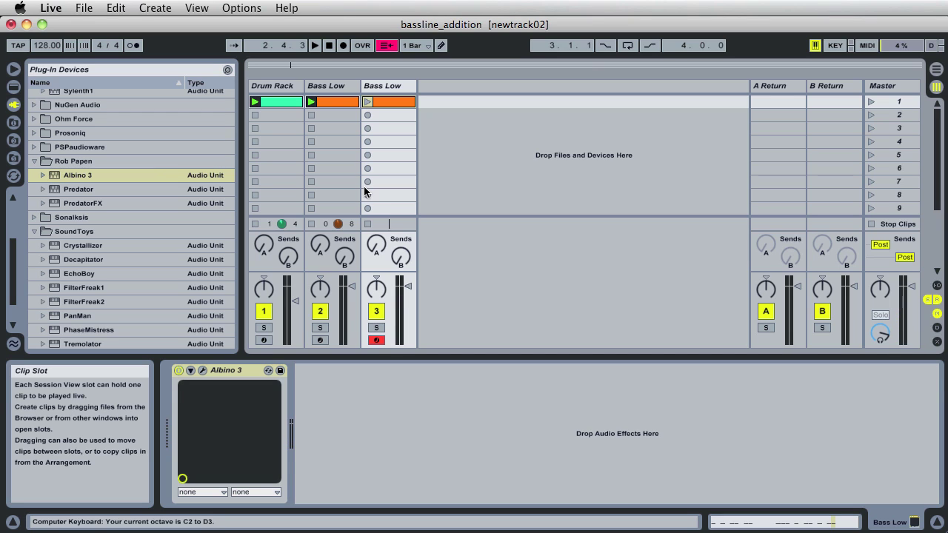
key("a")
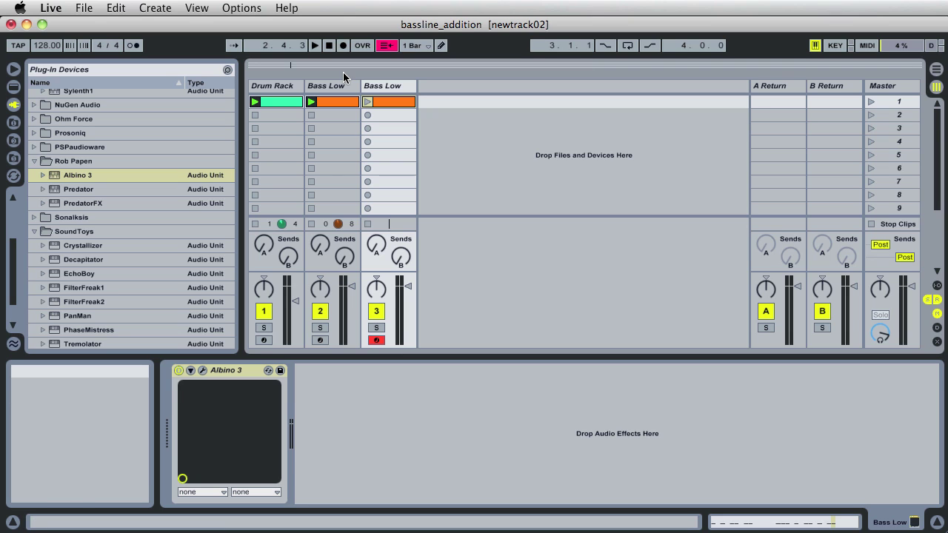
Play scene 1 to hear both basses together, then stop all clips and reset playback to the start of the song.
left_click(871, 102)
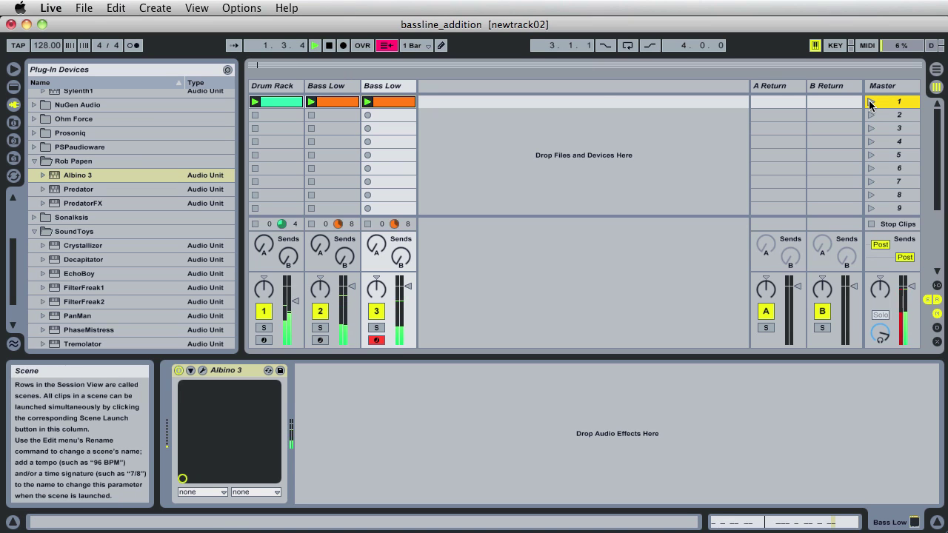
left_click(872, 224)
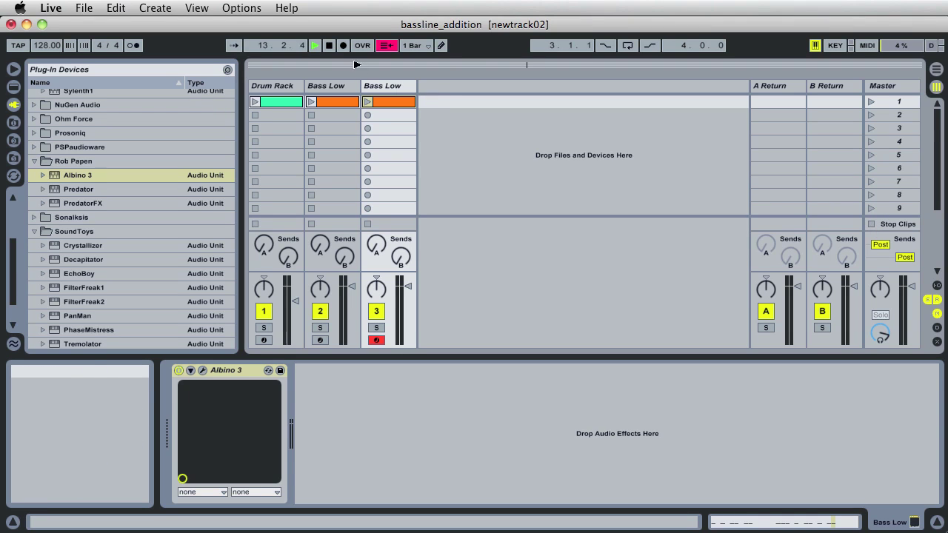
left_click(330, 46)
left_click(330, 46)
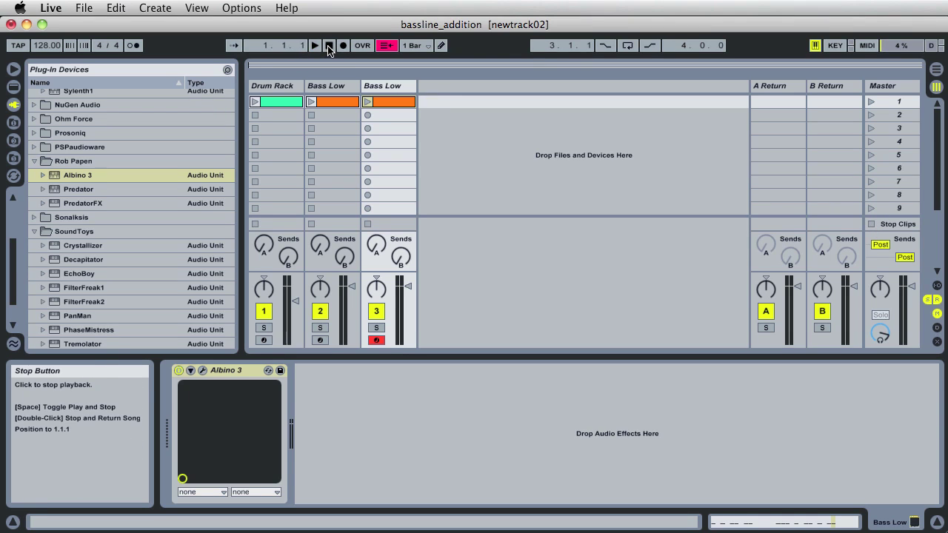
left_click(387, 46)
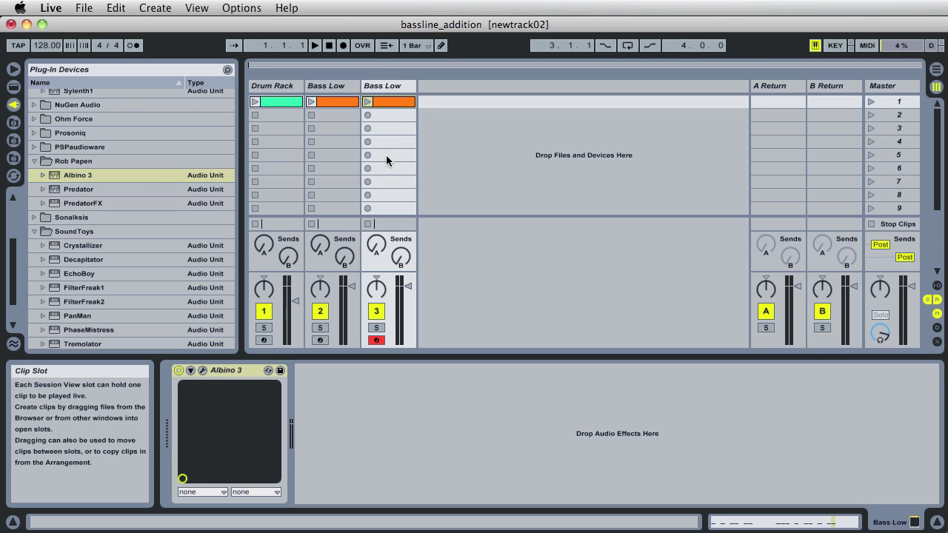
Insert a new audio track after the bass tracks and rename it as Bass Group.
left_click(152, 9)
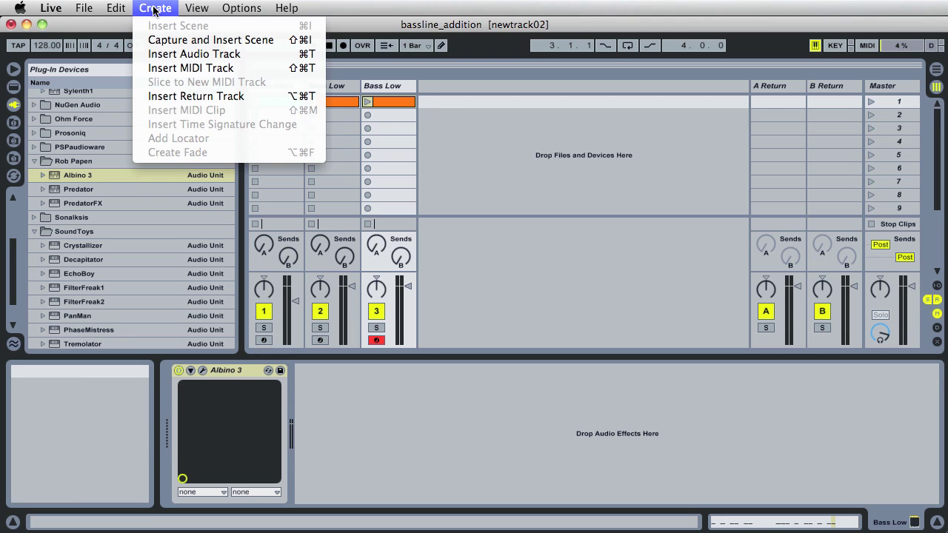
left_click(150, 58)
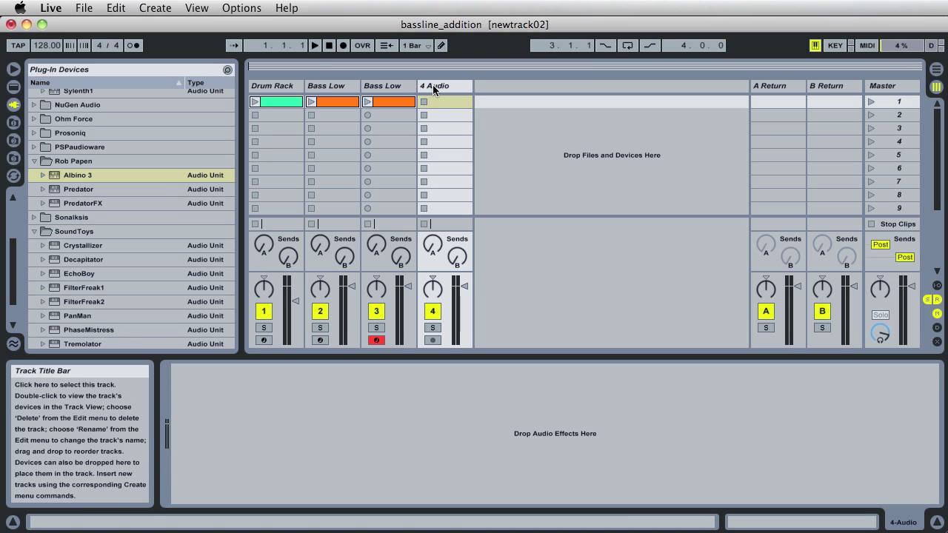
left_click(435, 86)
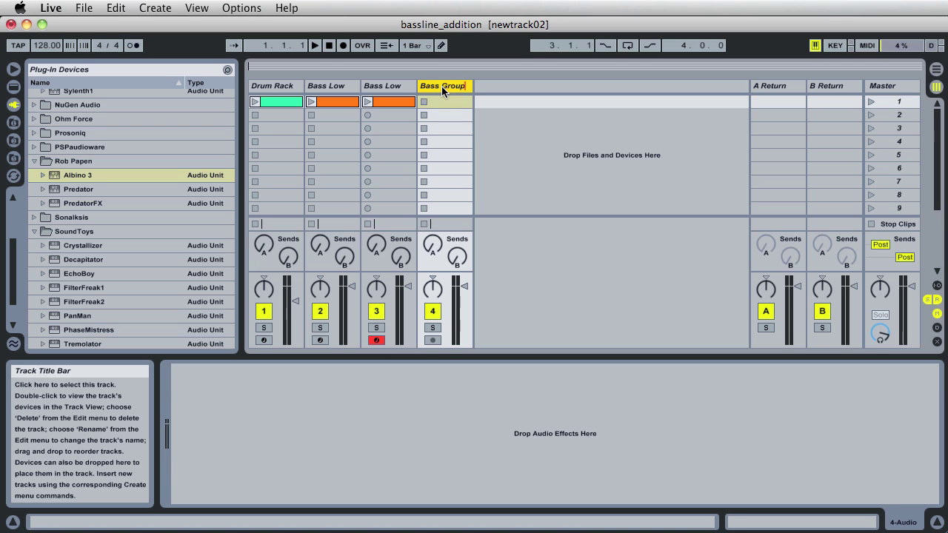
key("Return")
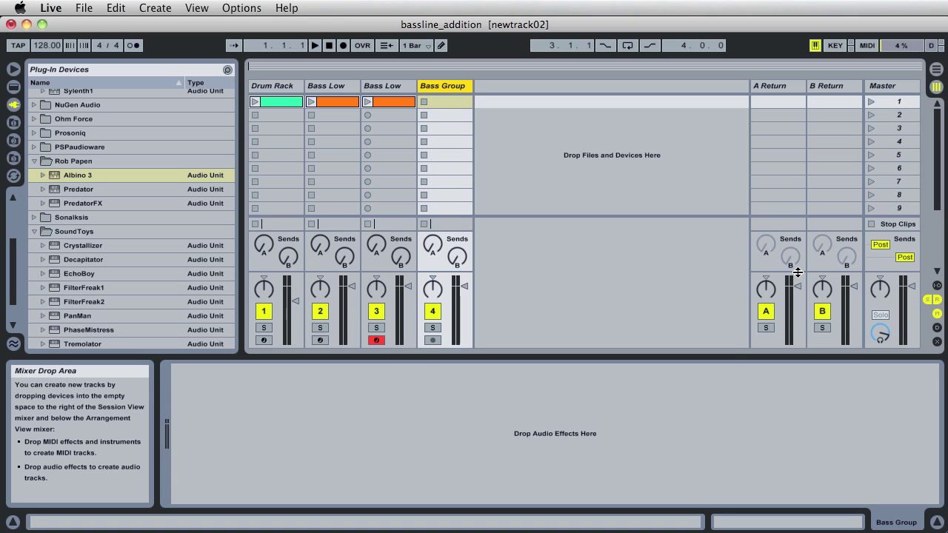
Show the mixer's In/Out section and route the audio output of both Bass Low tracks to Bass Group.
left_click(936, 287)
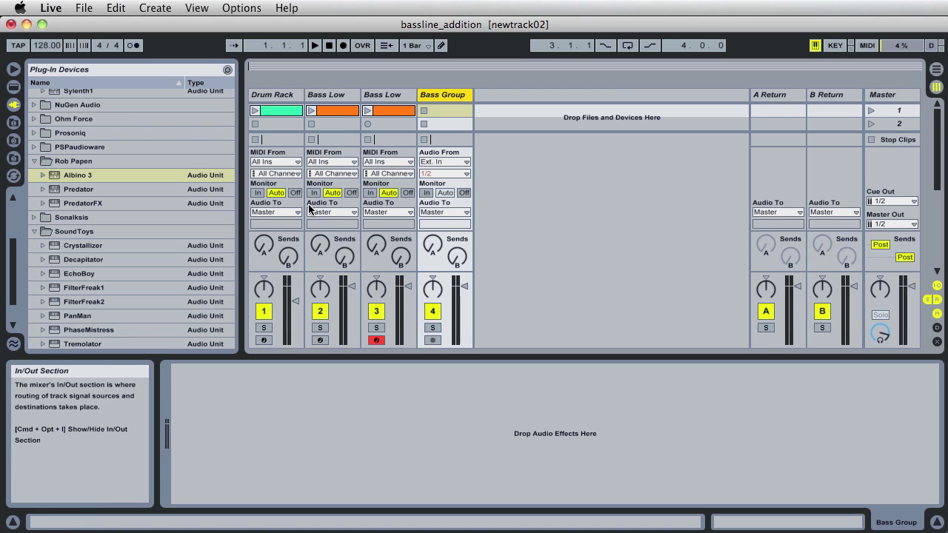
left_click(331, 211)
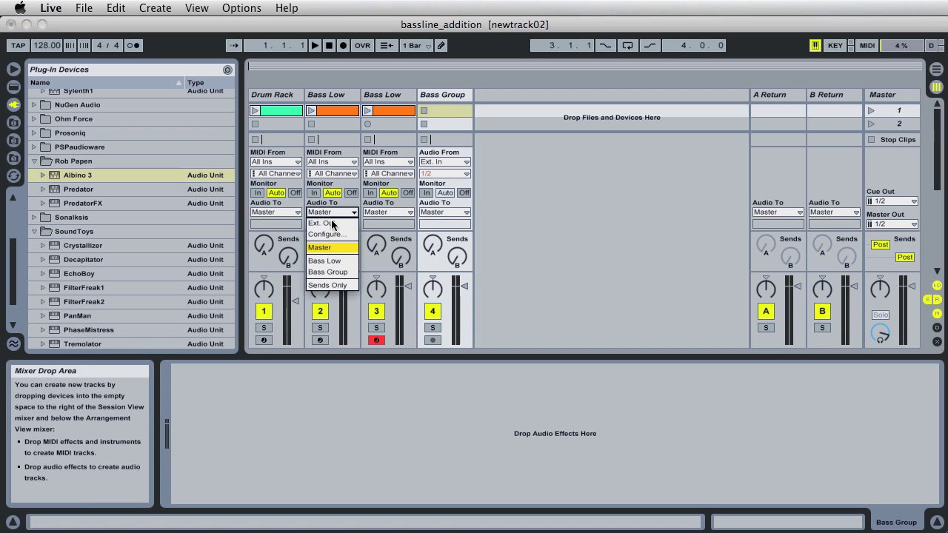
left_click(328, 273)
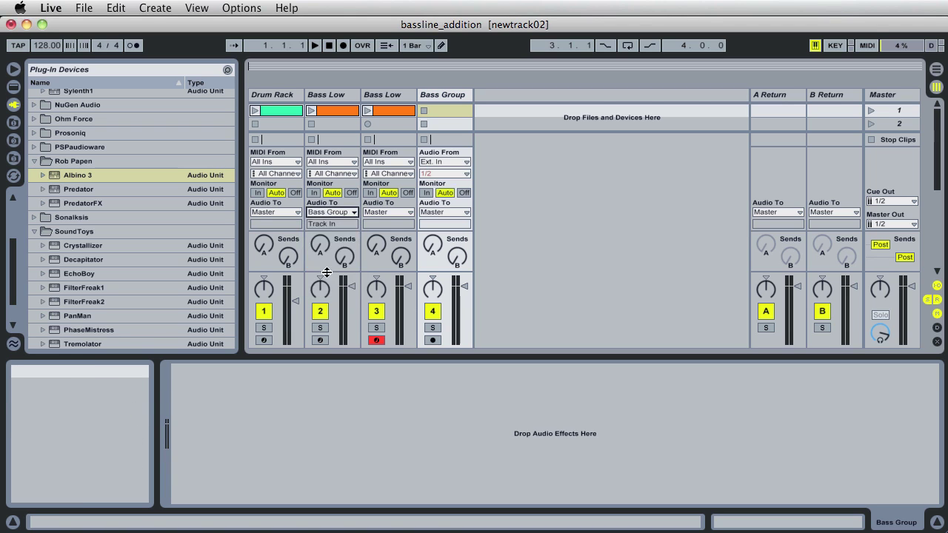
left_click(385, 212)
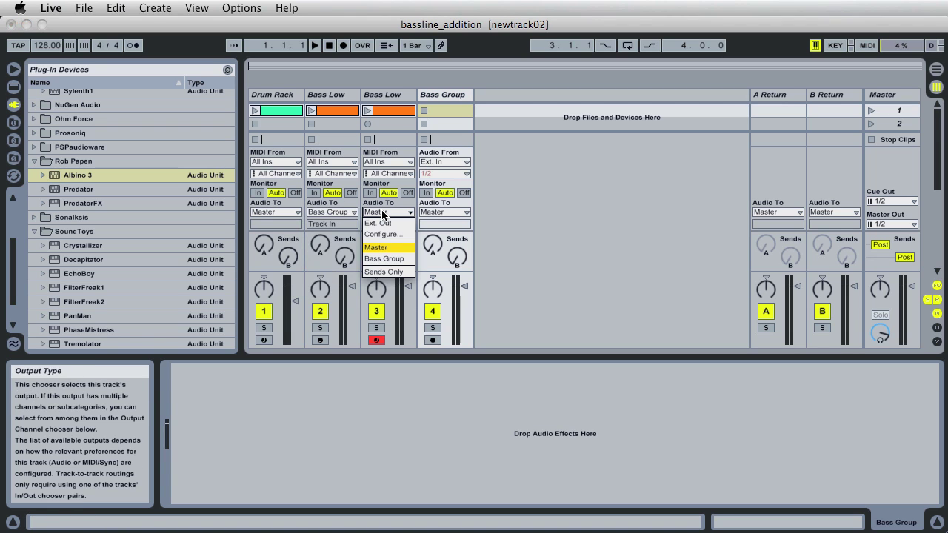
left_click(385, 258)
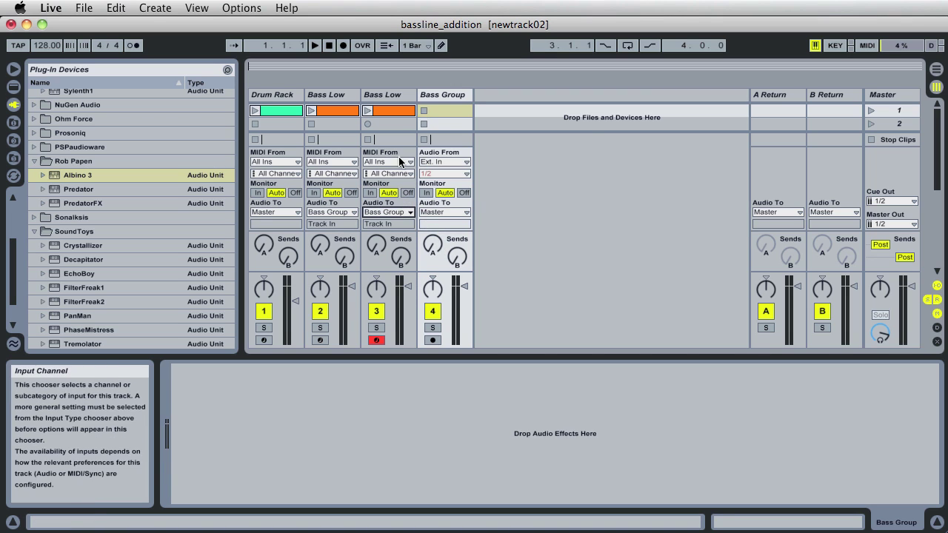
While scene 1 plays, set Bass Group's monitoring to In and lower the volumes of both bass tracks.
left_click(871, 111)
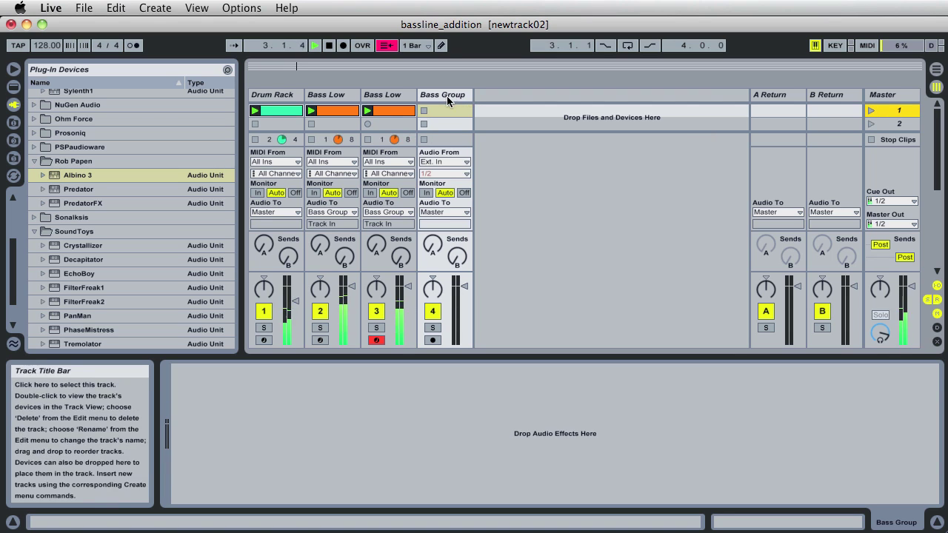
left_click(425, 193)
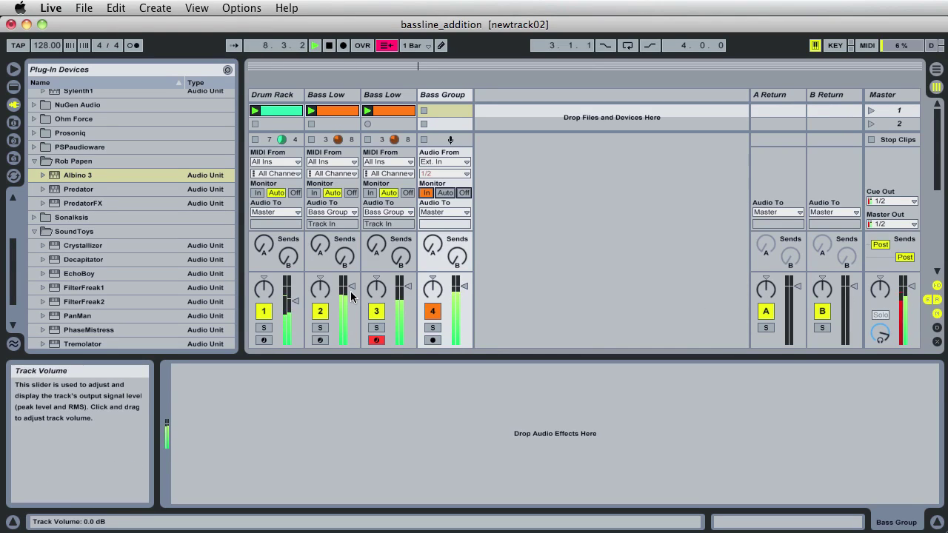
left_click_drag(351, 294, 351, 300)
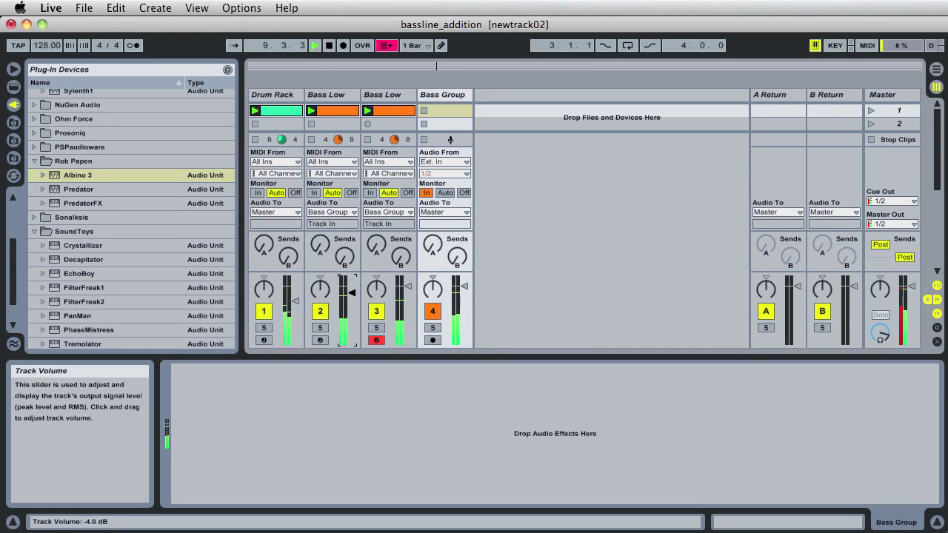
left_click_drag(408, 286, 408, 307)
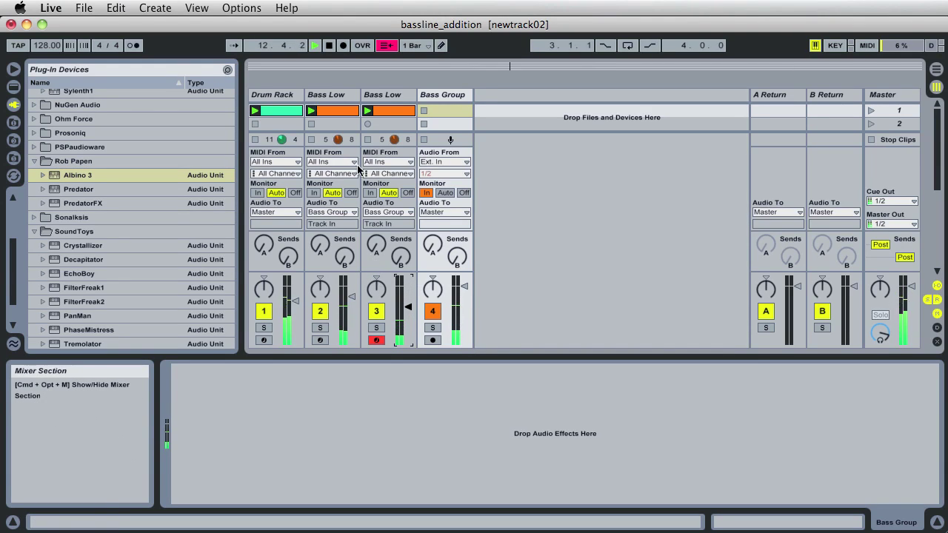
Rename the Albino 3 bass track as Bass High.
left_click(375, 99)
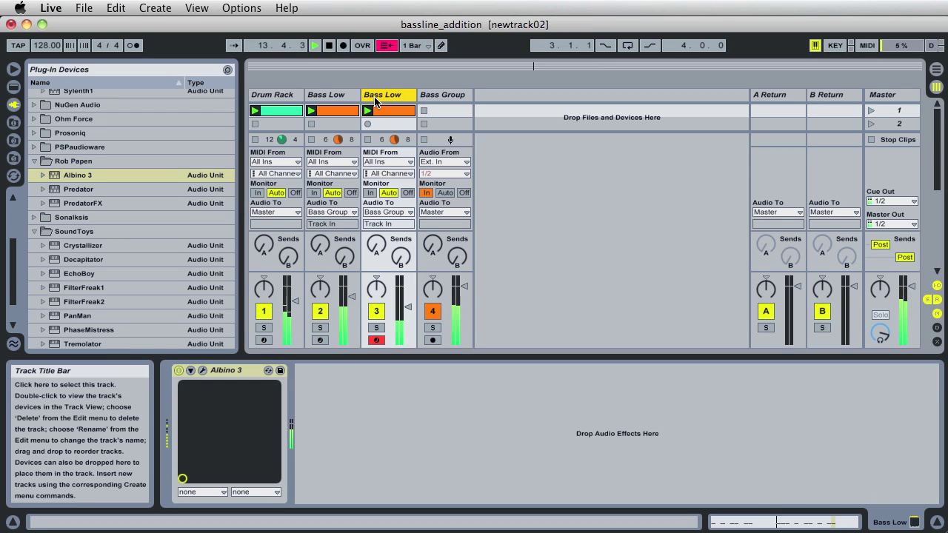
key("super+r")
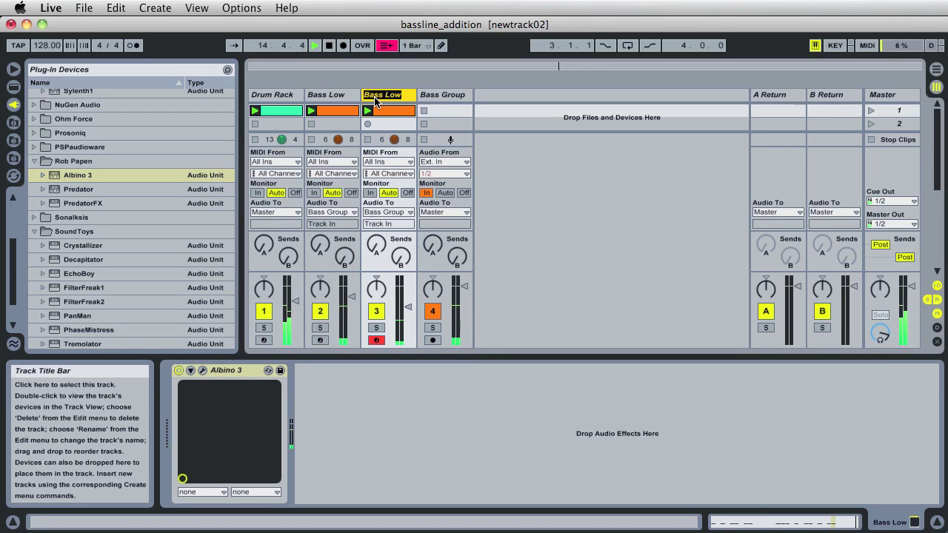
key("BackSpace")
type("Hi")
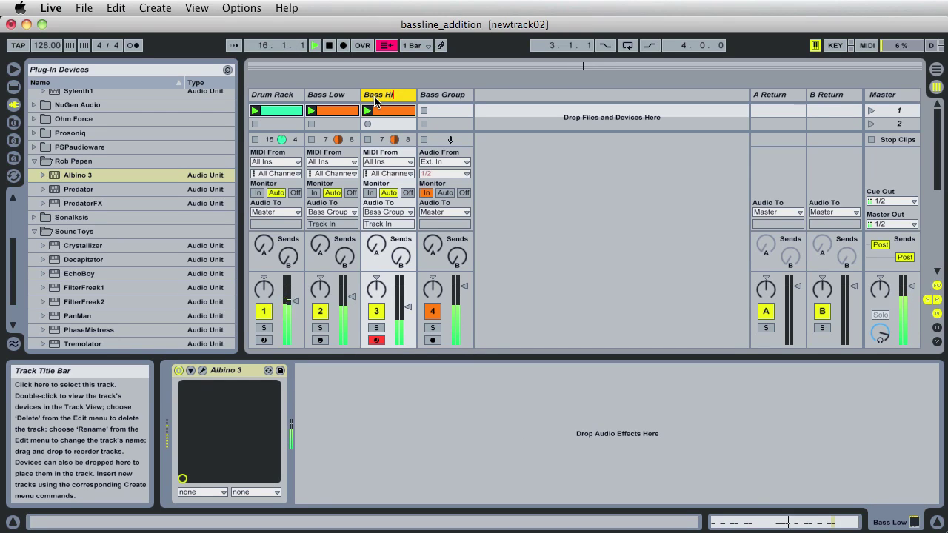
type("gh")
key("Return")
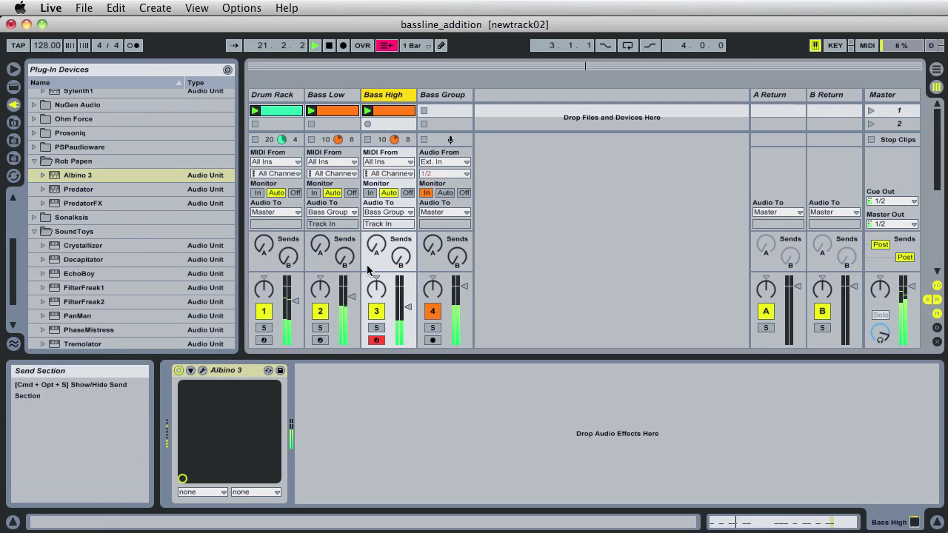
left_click(408, 306)
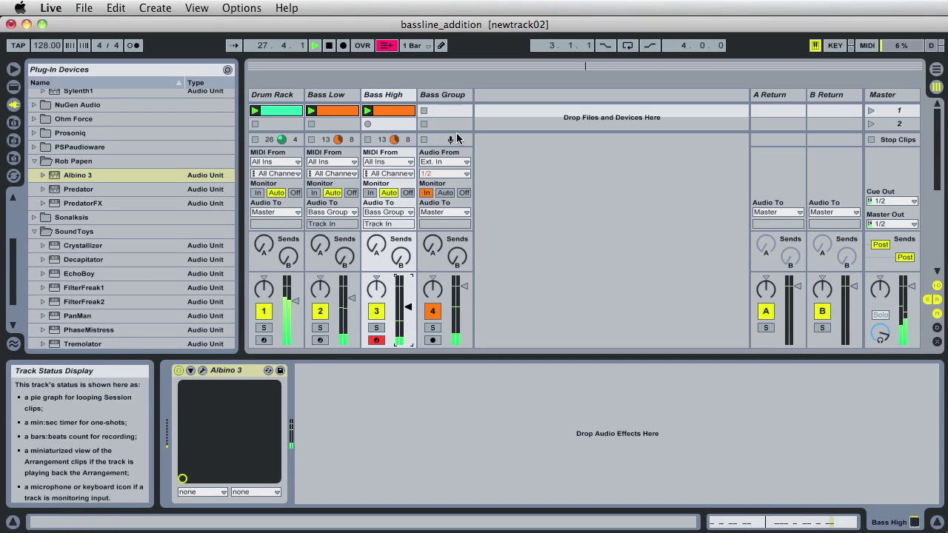
Add Live's Compressor audio effect to the Bass Group track.
left_click(437, 97)
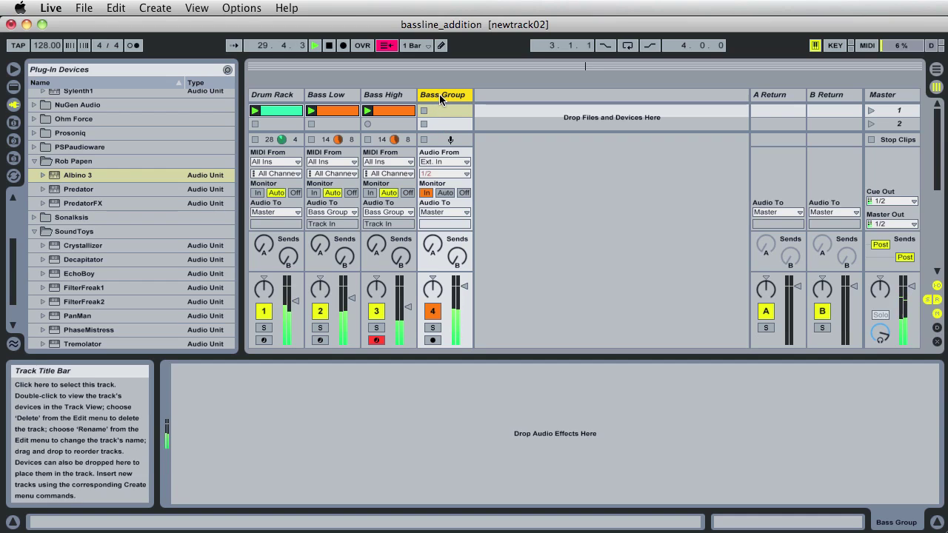
left_click(12, 86)
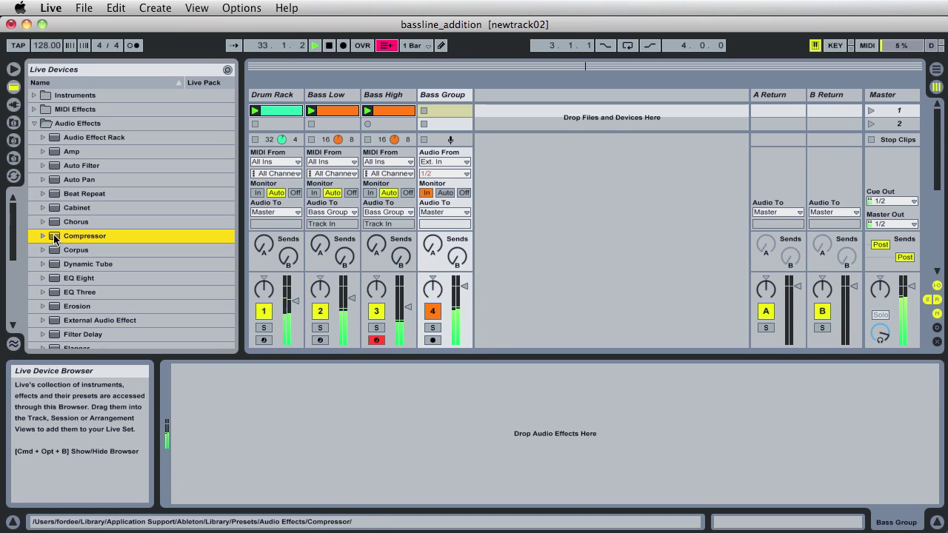
left_click_drag(78, 264, 260, 391)
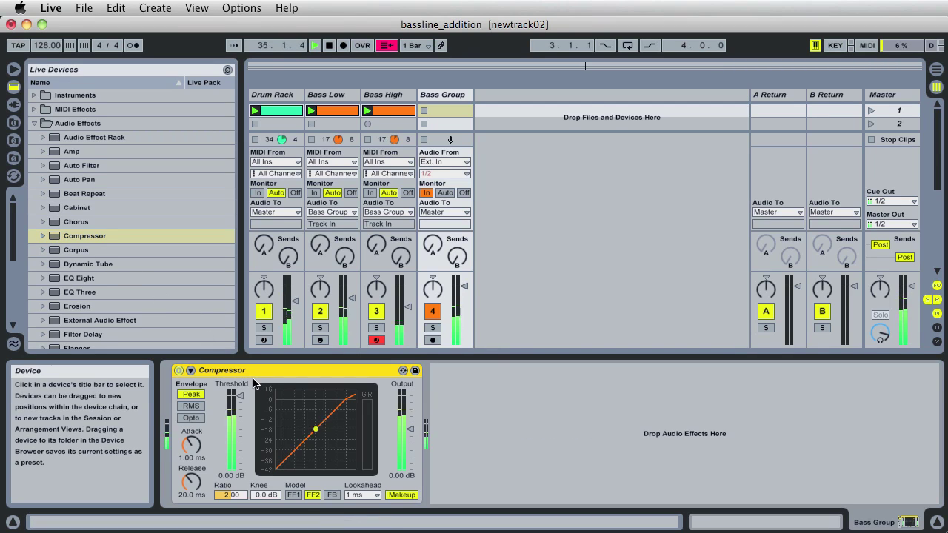
Set the Bass Group compressor to 0.42 ms attack, 1.00 ms release, 2.50 ratio and -18.2 dB threshold.
left_click_drag(187, 442, 188, 460)
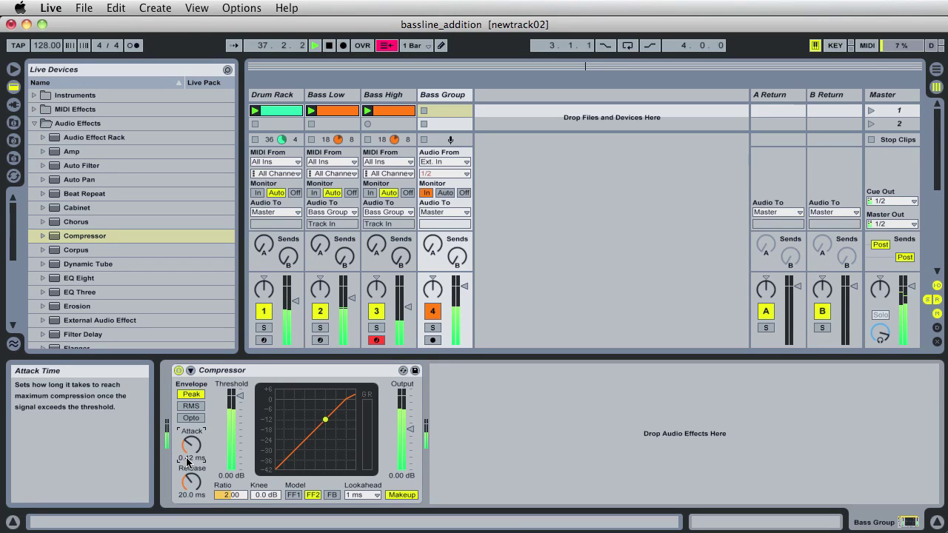
left_click_drag(191, 481, 191, 511)
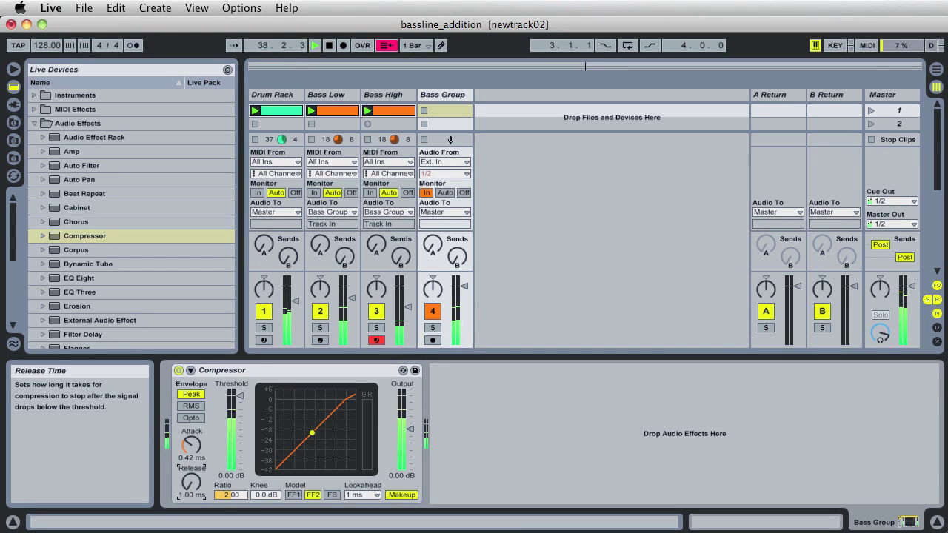
left_click(230, 499)
type("2.5")
key("Return")
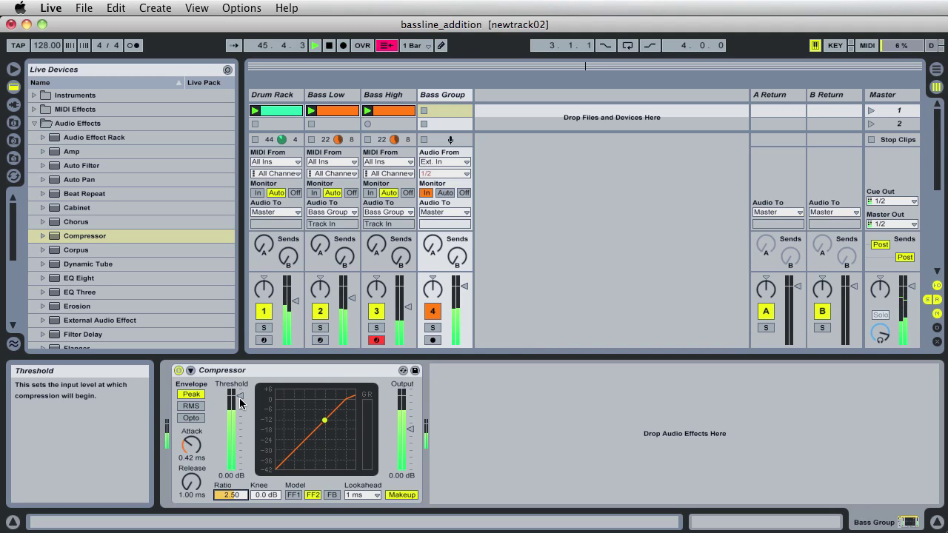
left_click_drag(241, 402, 240, 416)
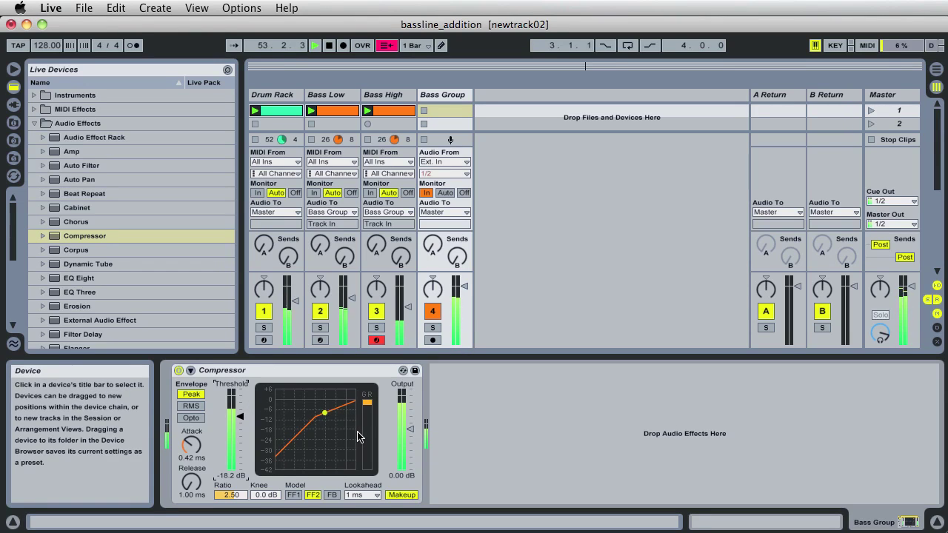
Compare the bass sound with the compressor bypassed and re-enabled, and stop playback.
left_click(178, 370)
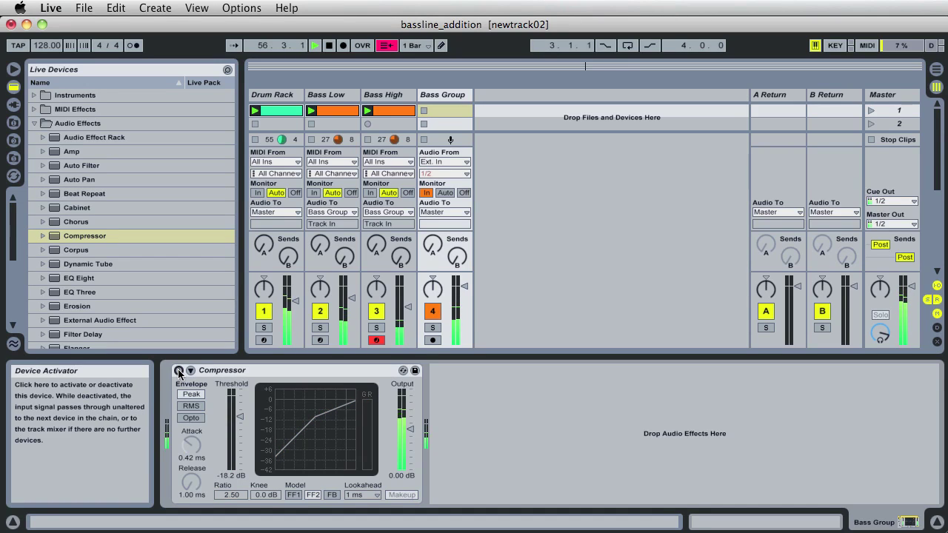
left_click(178, 370)
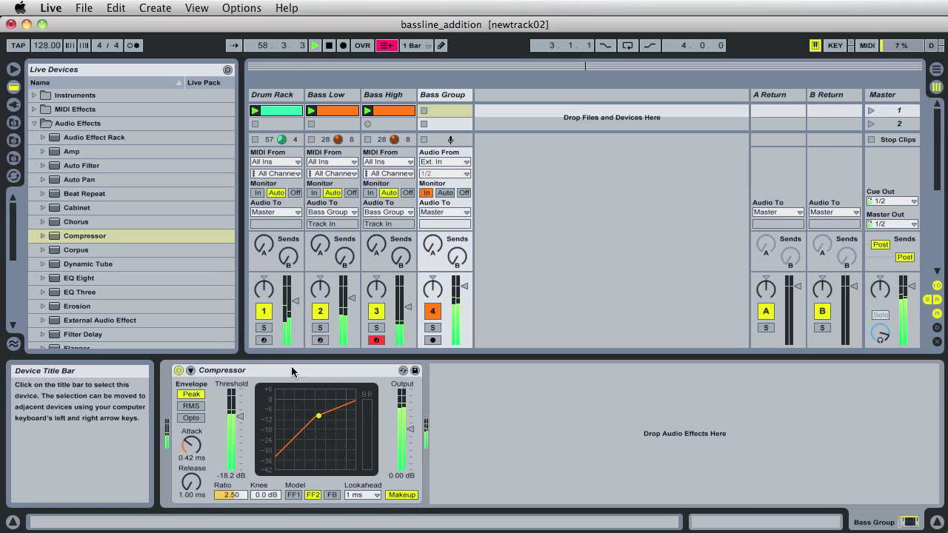
key("space")
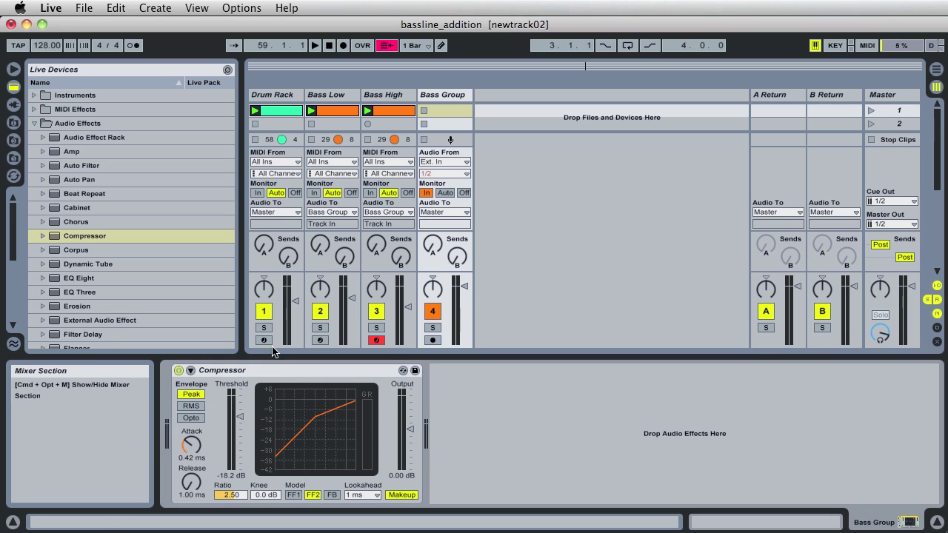
left_click(352, 298)
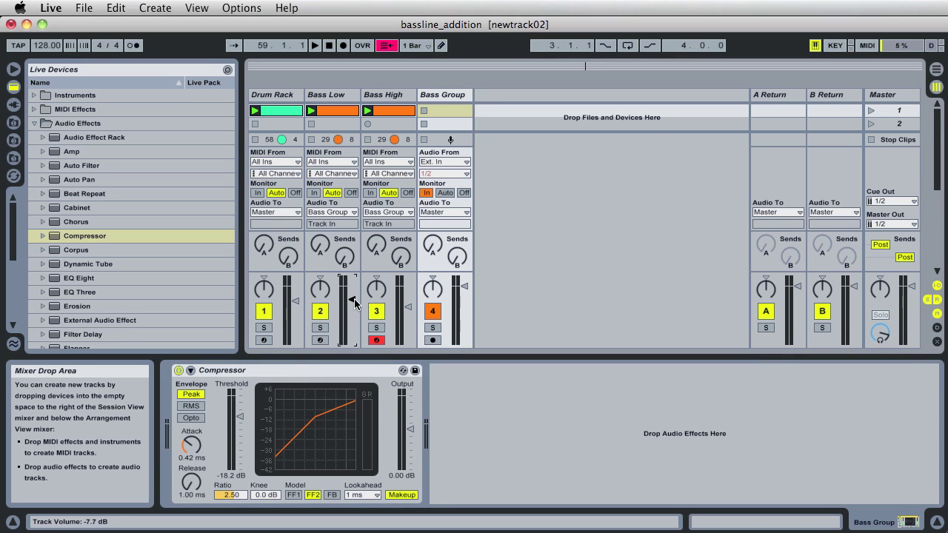
Restart playback and activate the Ozone 4 device on the Master track.
left_click(895, 95)
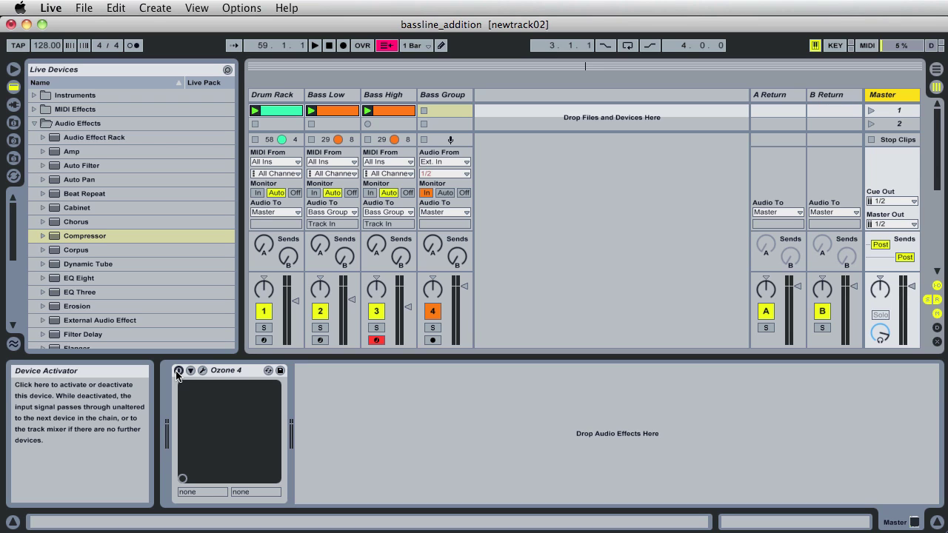
key("space")
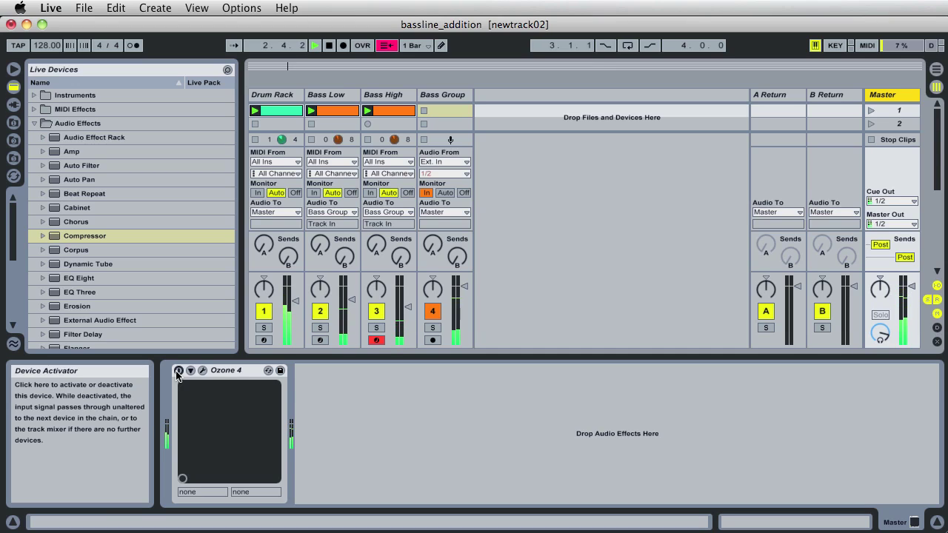
left_click(178, 371)
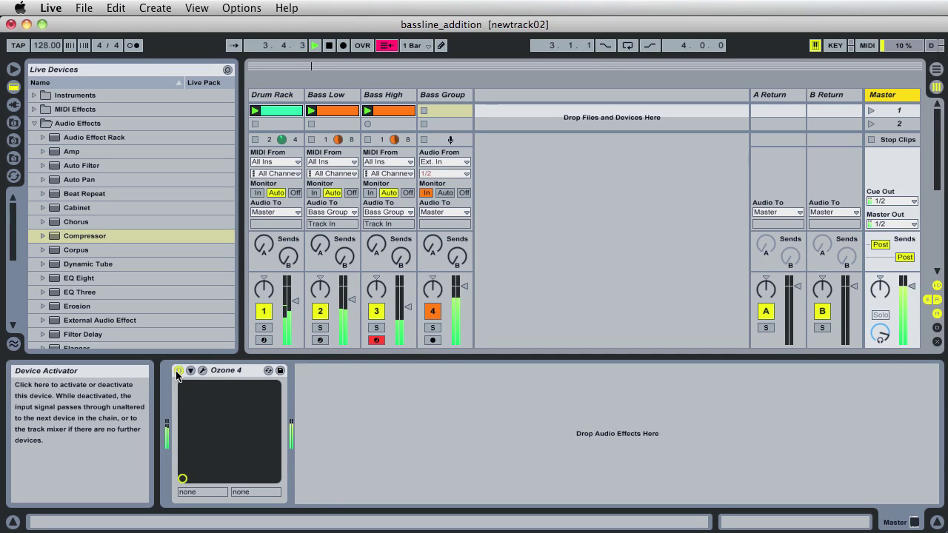